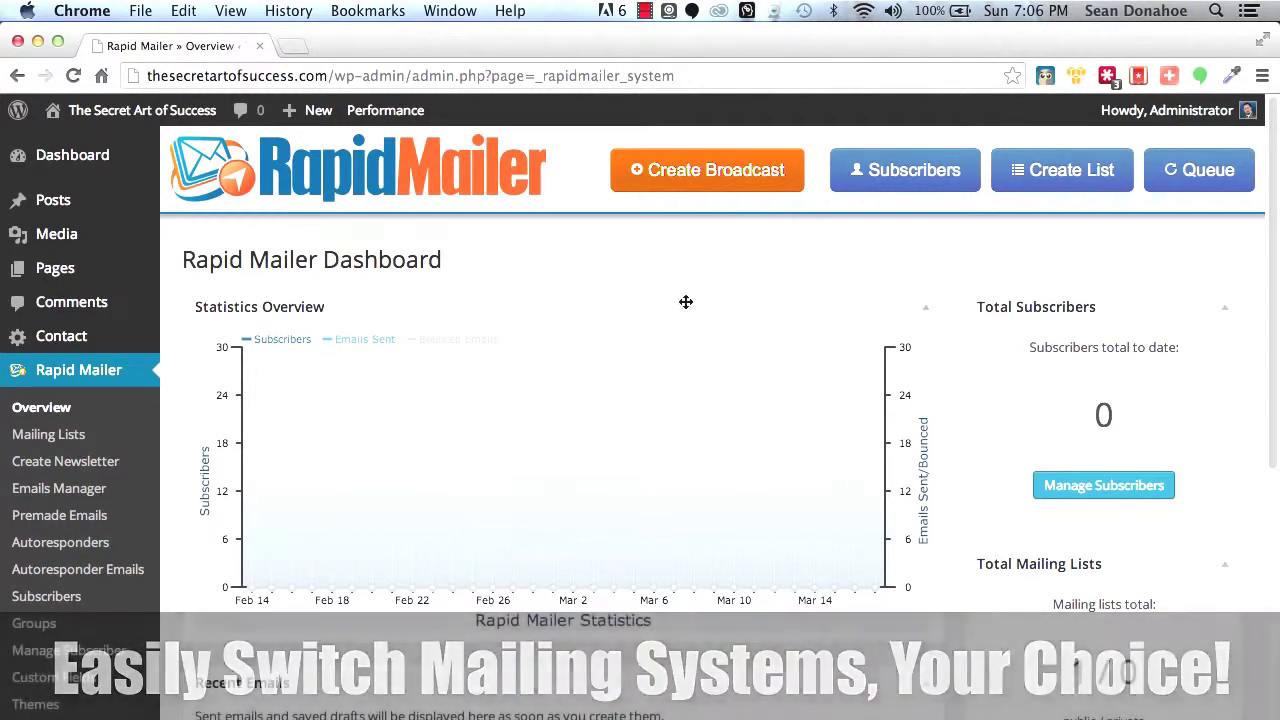
# Review the Rapid Mailer dashboard's statistics chart, recent emails, and subscriber, mailing list and email totals.
pyautogui.scroll(-3, 731, 292)
pyautogui.scroll(3, 731, 292)
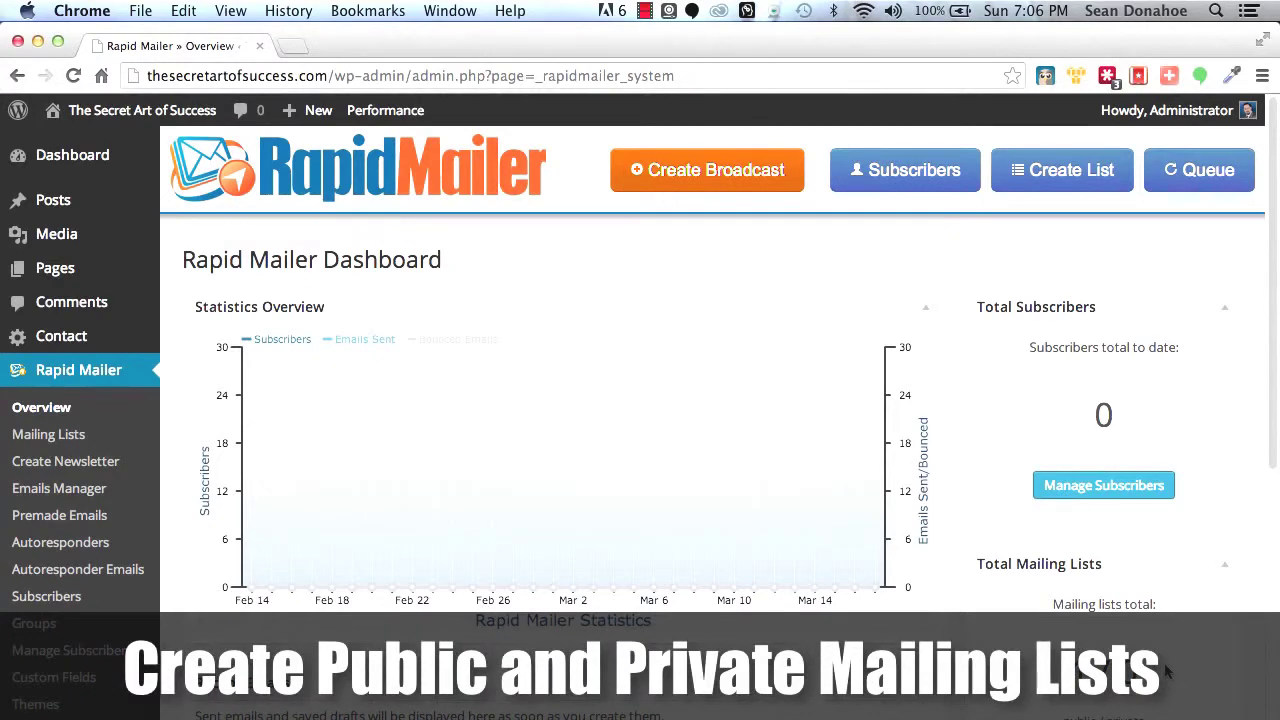
pyautogui.scroll(-5, 1167, 665)
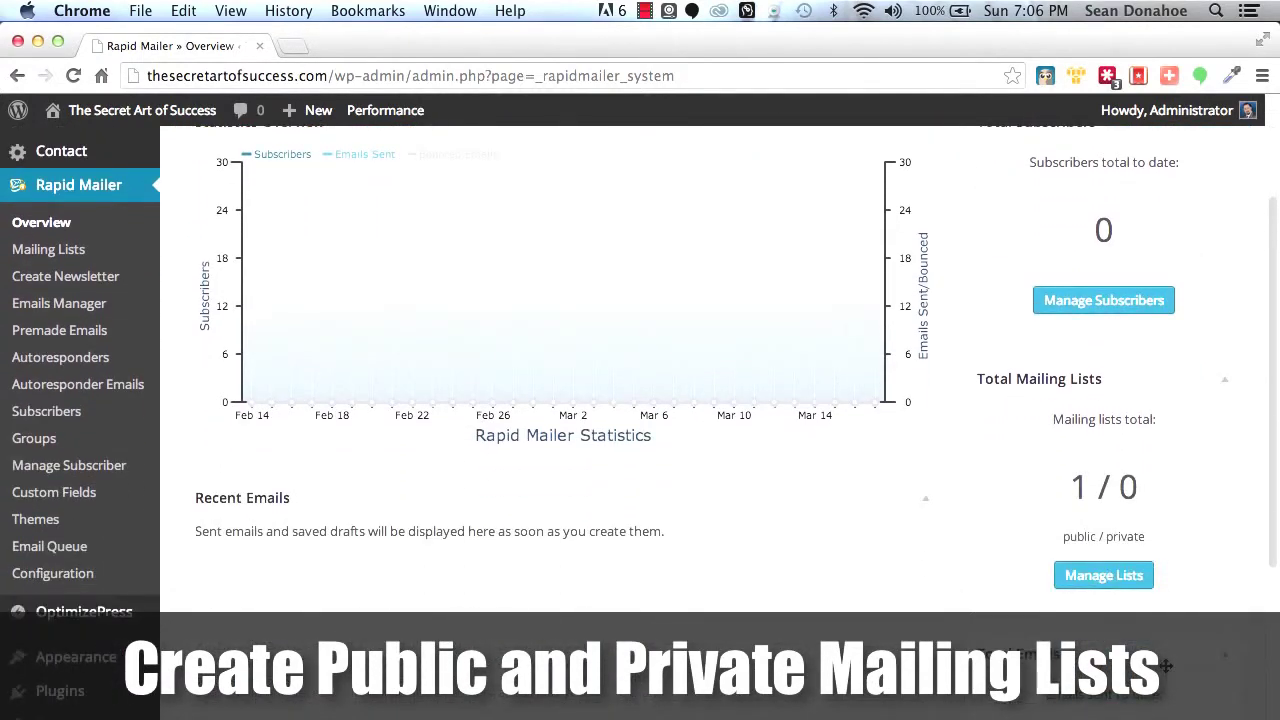
pyautogui.scroll(-7, 1167, 665)
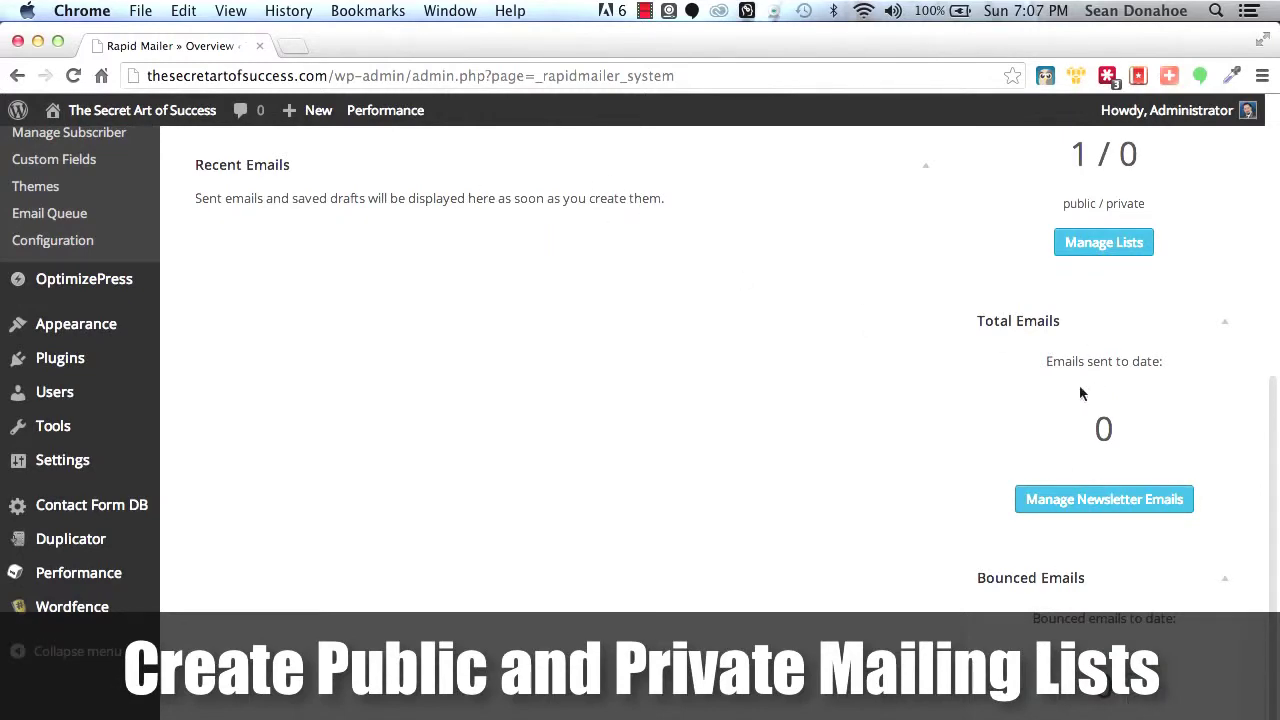
pyautogui.scroll(10, 778, 420)
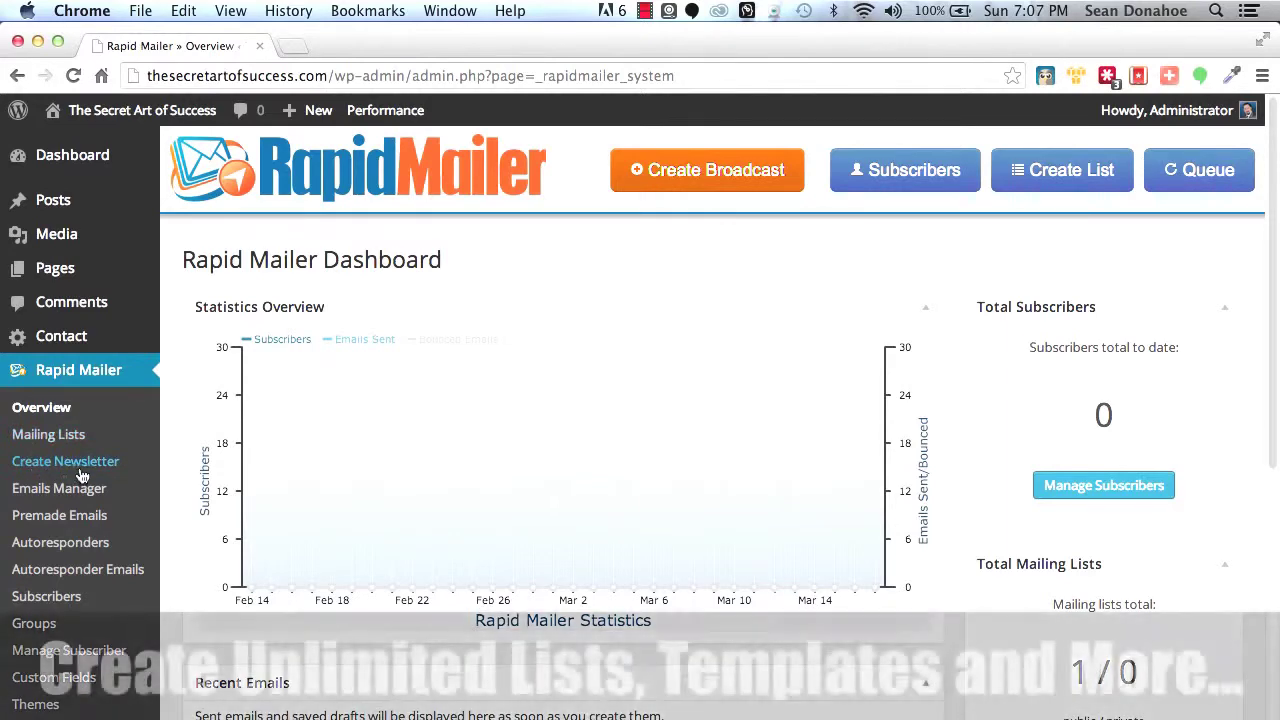
pyautogui.scroll(-1, 85, 472)
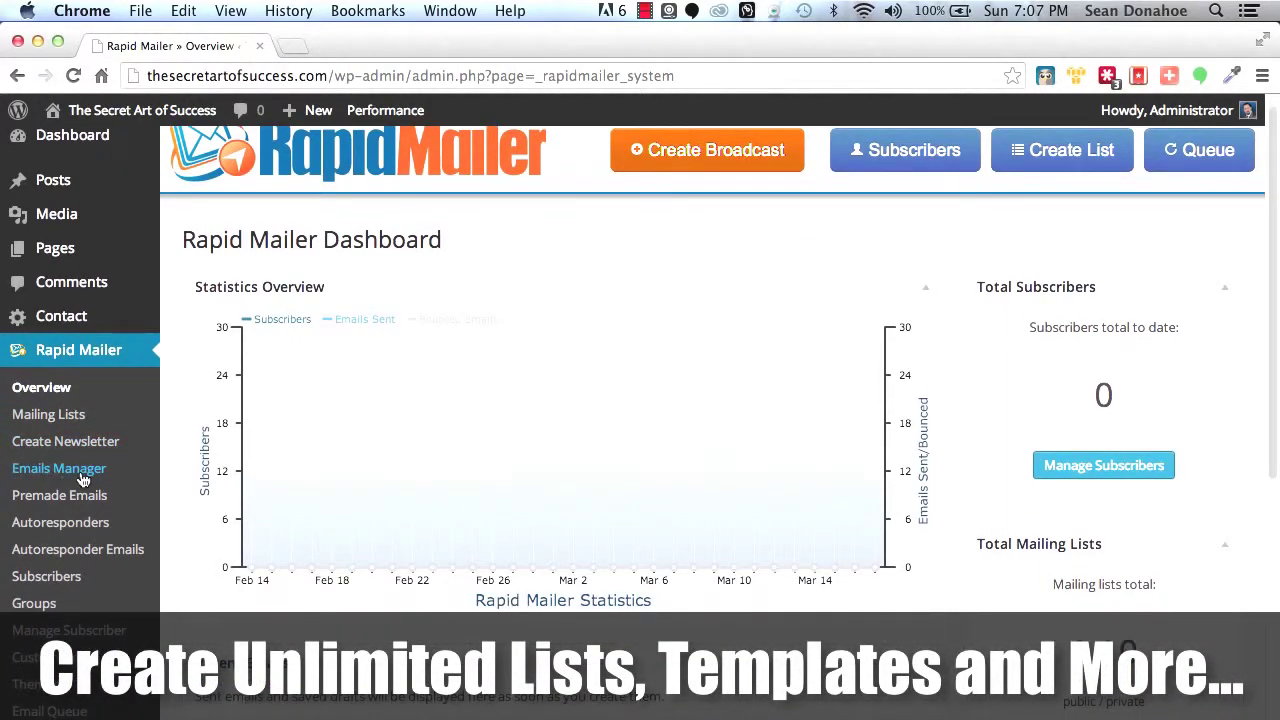
pyautogui.scroll(-2, 84, 478)
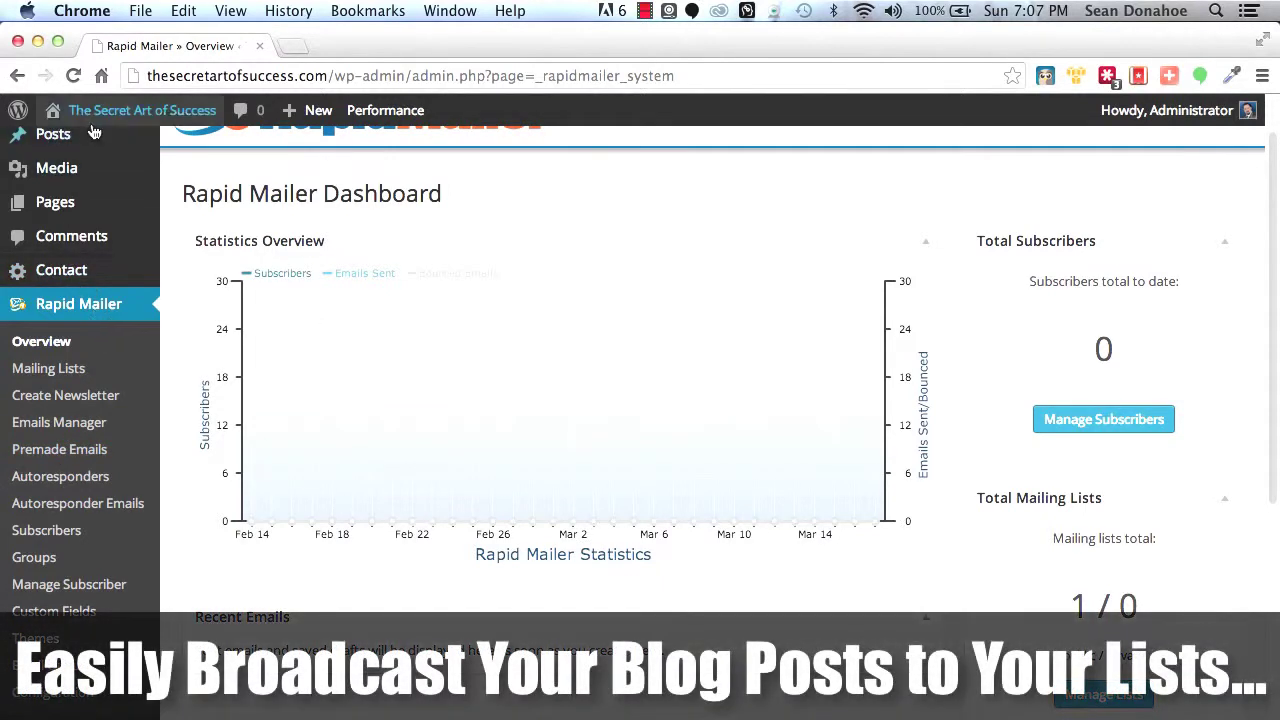
# Open the page for adding a new post in a separate browser tab and switch to it.
pyautogui.moveTo(90, 135)
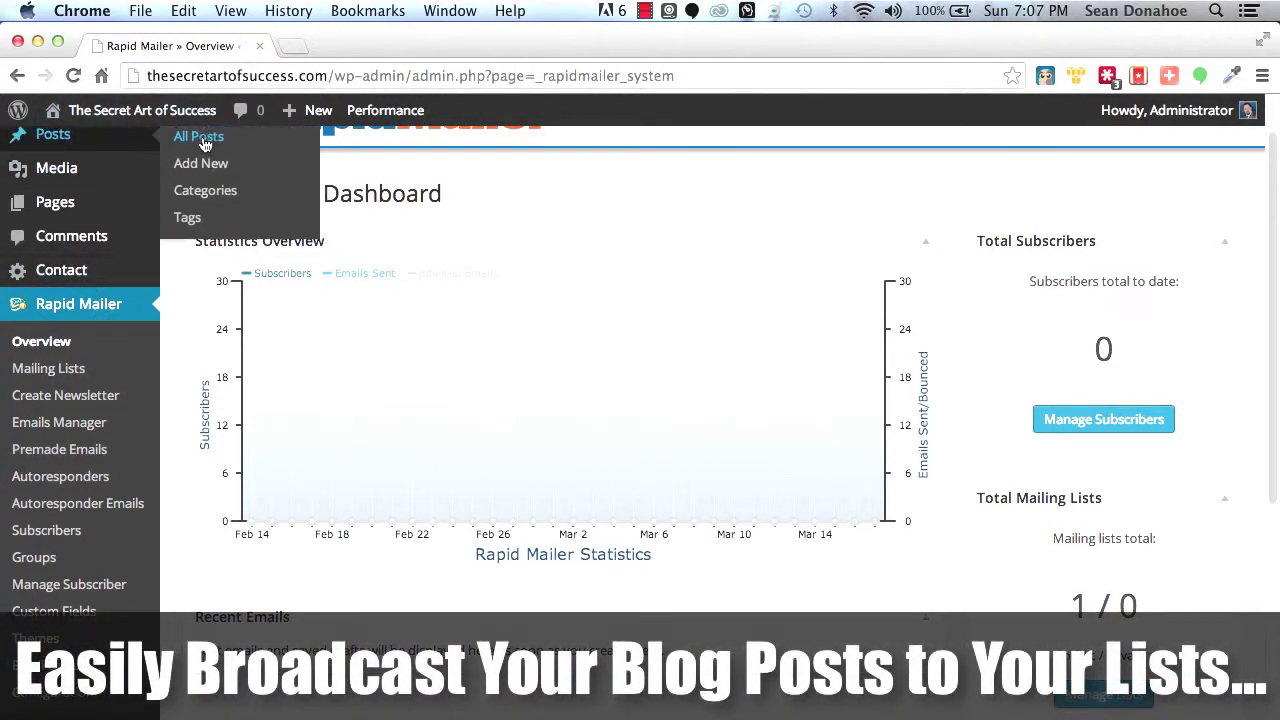
pyautogui.rightClick(210, 160)
pyautogui.click(272, 165)
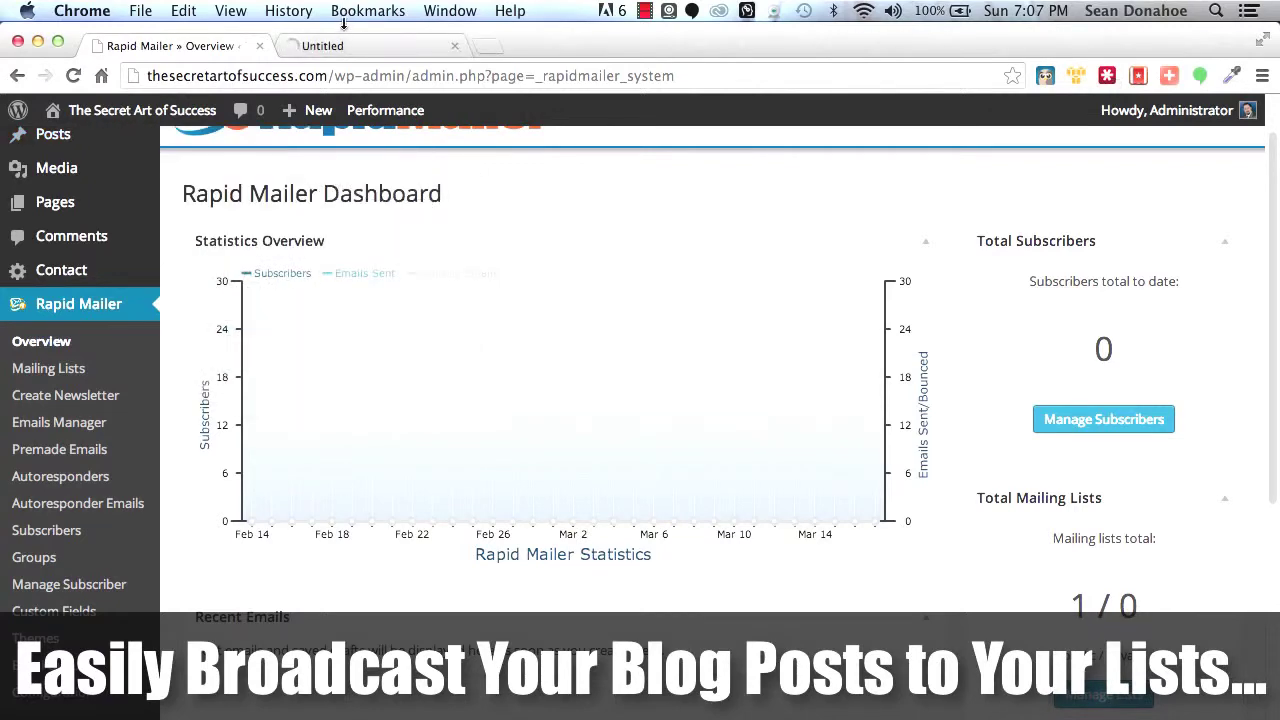
pyautogui.click(333, 47)
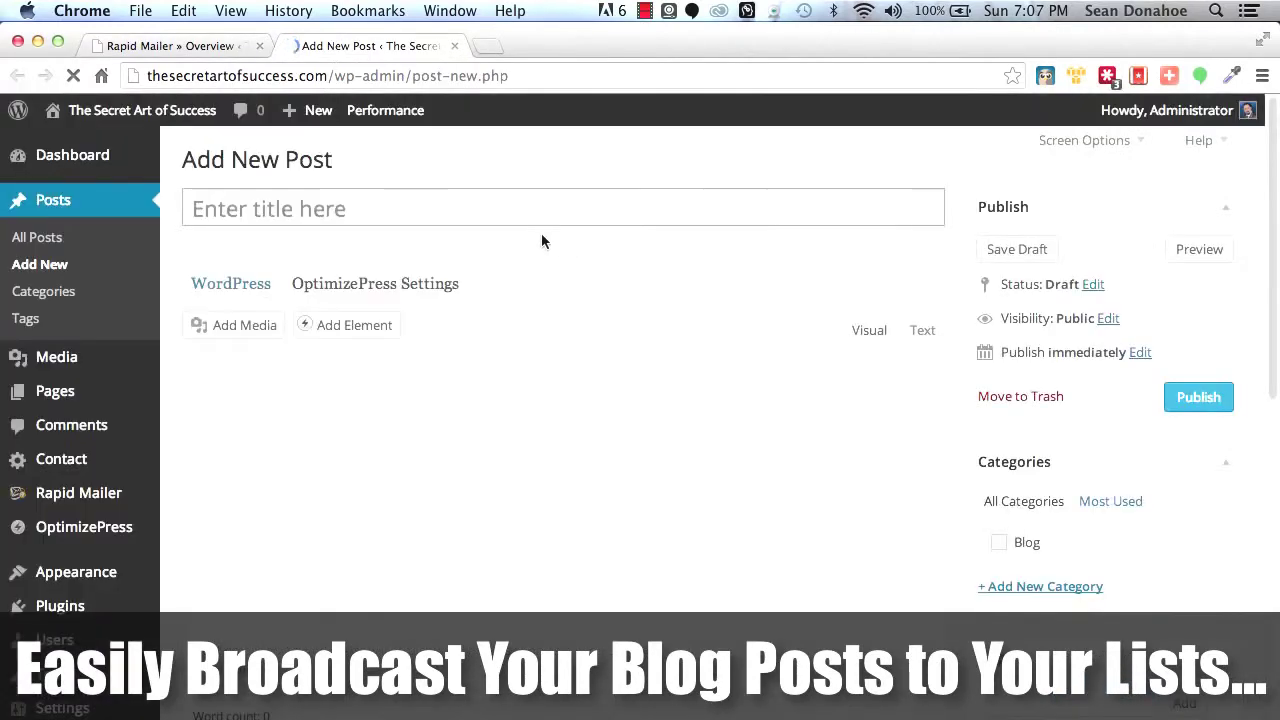
# Preview The Blues theme in the post's Send as Newsletter options, examine its full layout, and close the preview.
pyautogui.scroll(-15, 563, 491)
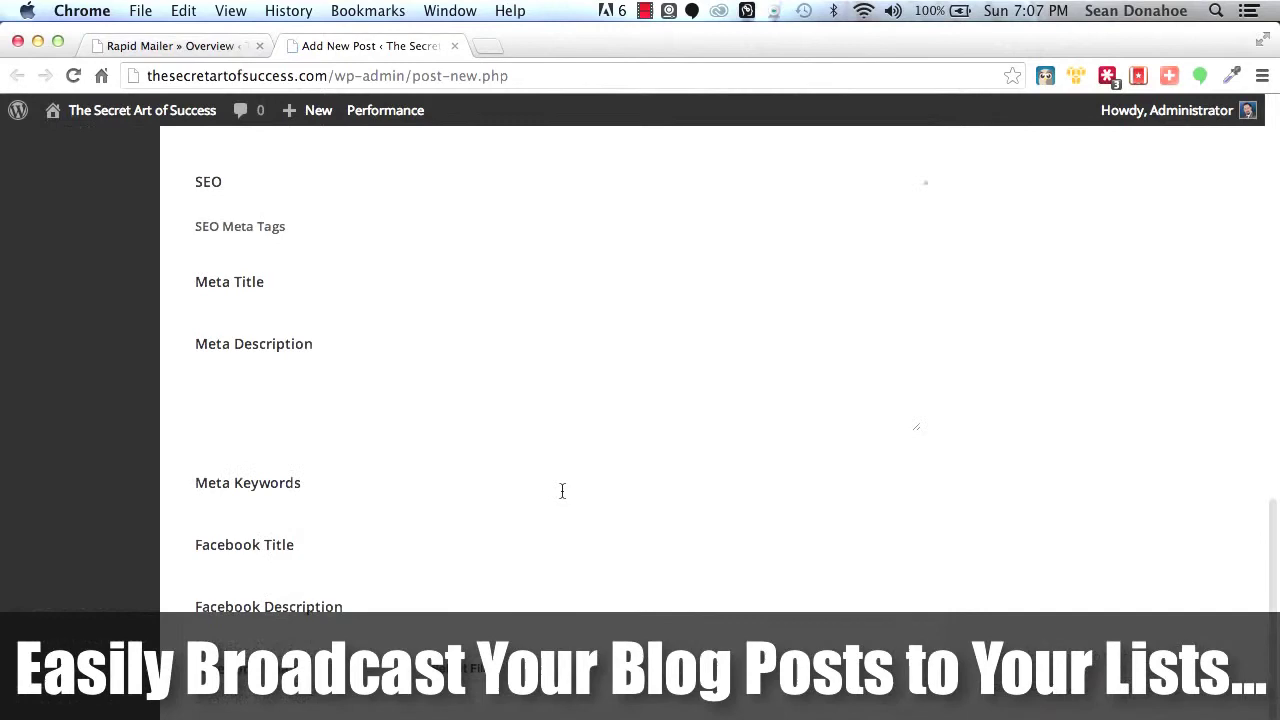
pyautogui.scroll(15, 561, 489)
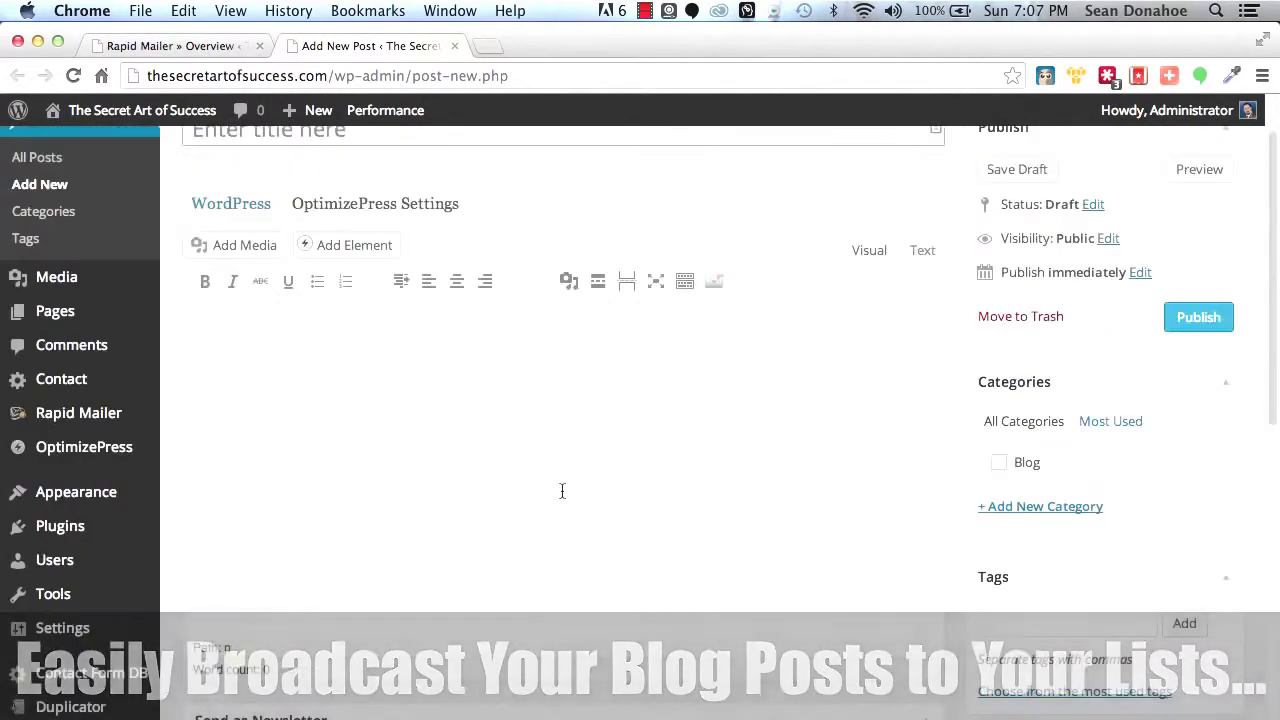
pyautogui.scroll(-10, 561, 489)
pyautogui.scroll(3, 561, 497)
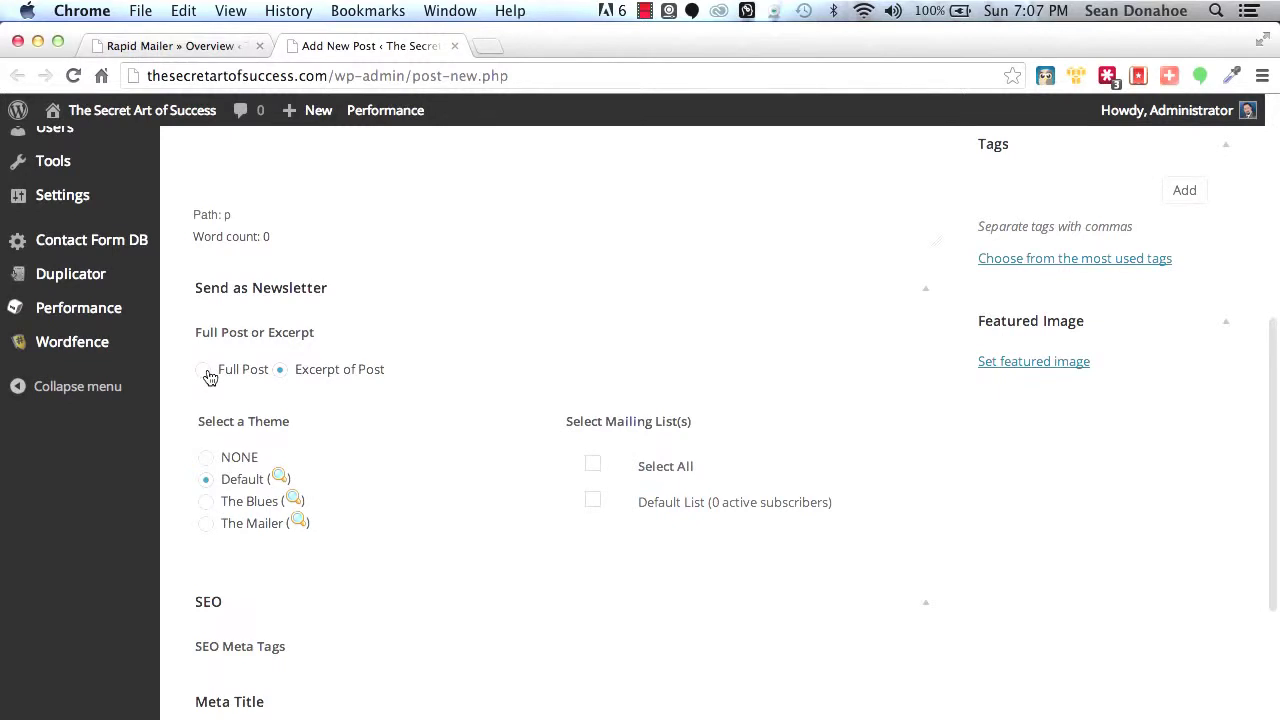
pyautogui.click(207, 479)
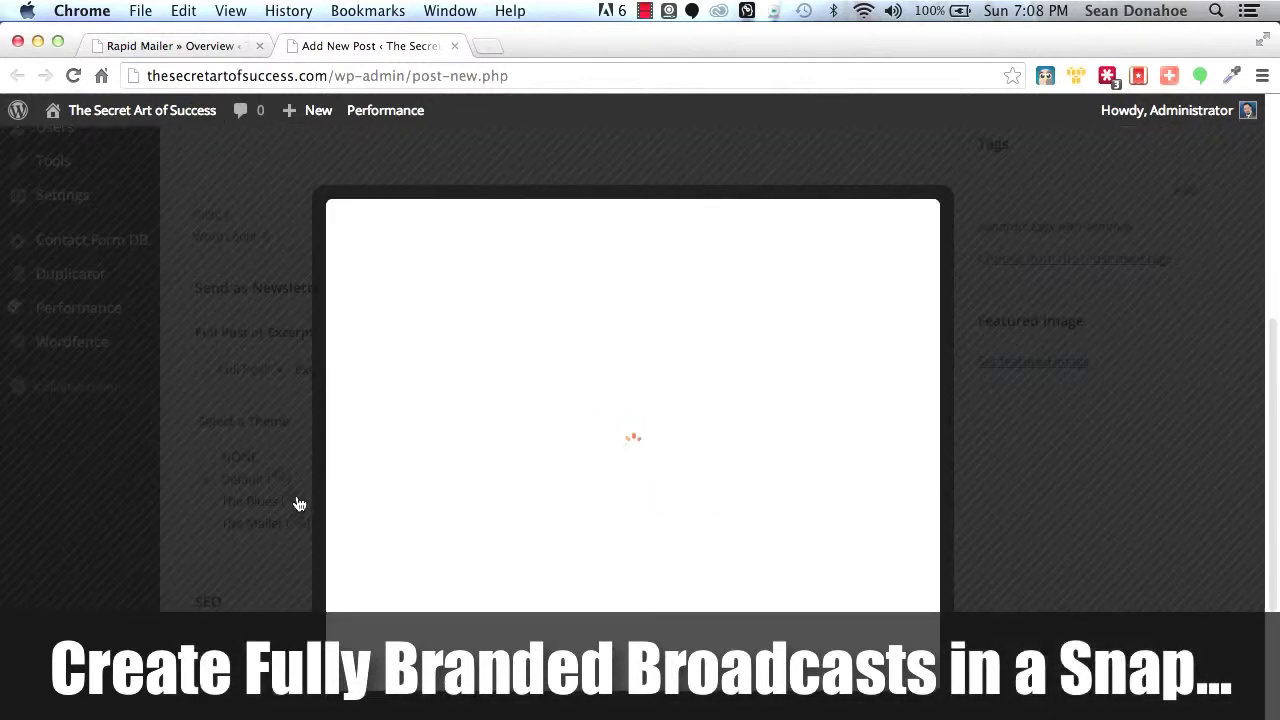
pyautogui.click(296, 502)
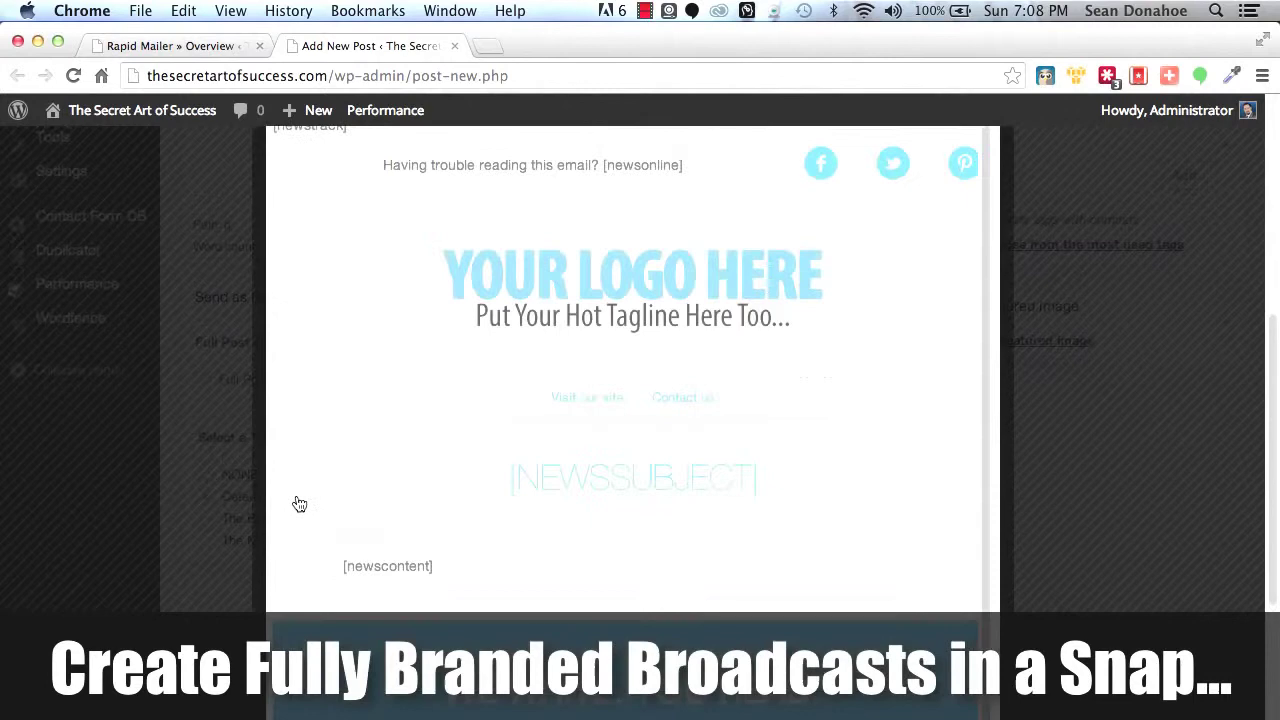
pyautogui.scroll(-5, 594, 337)
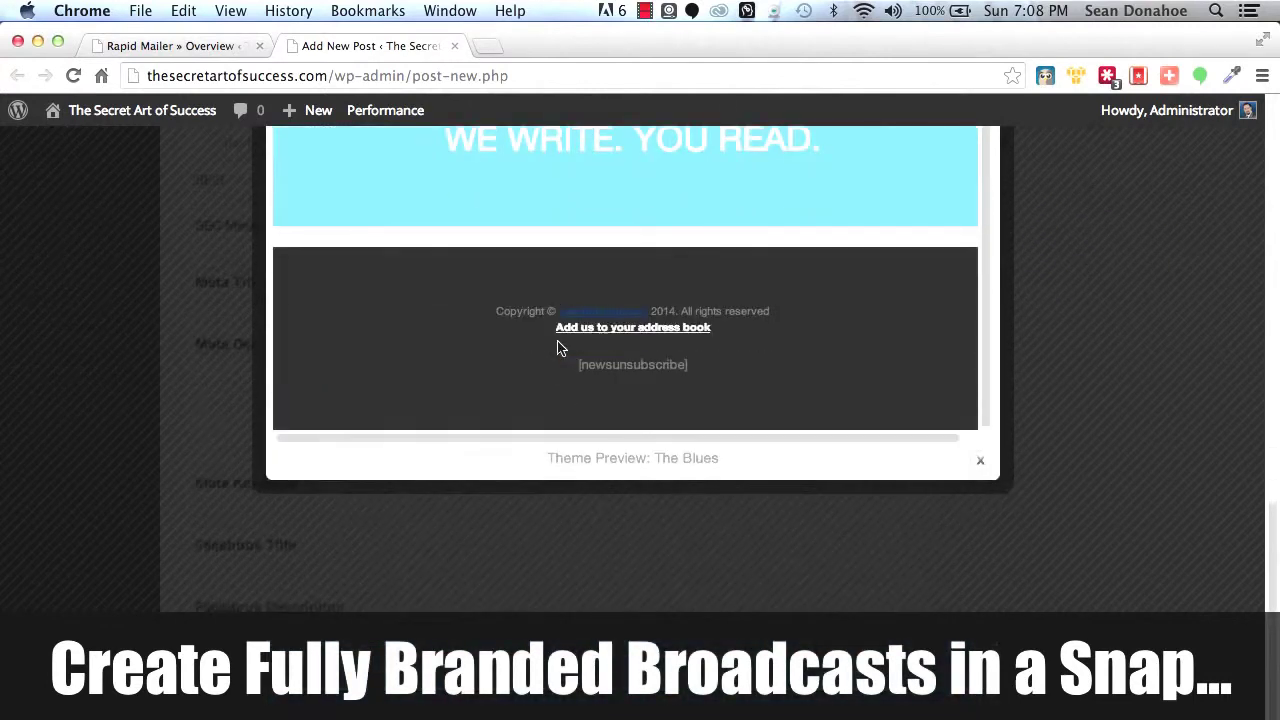
pyautogui.scroll(10, 557, 346)
pyautogui.scroll(-5, 558, 349)
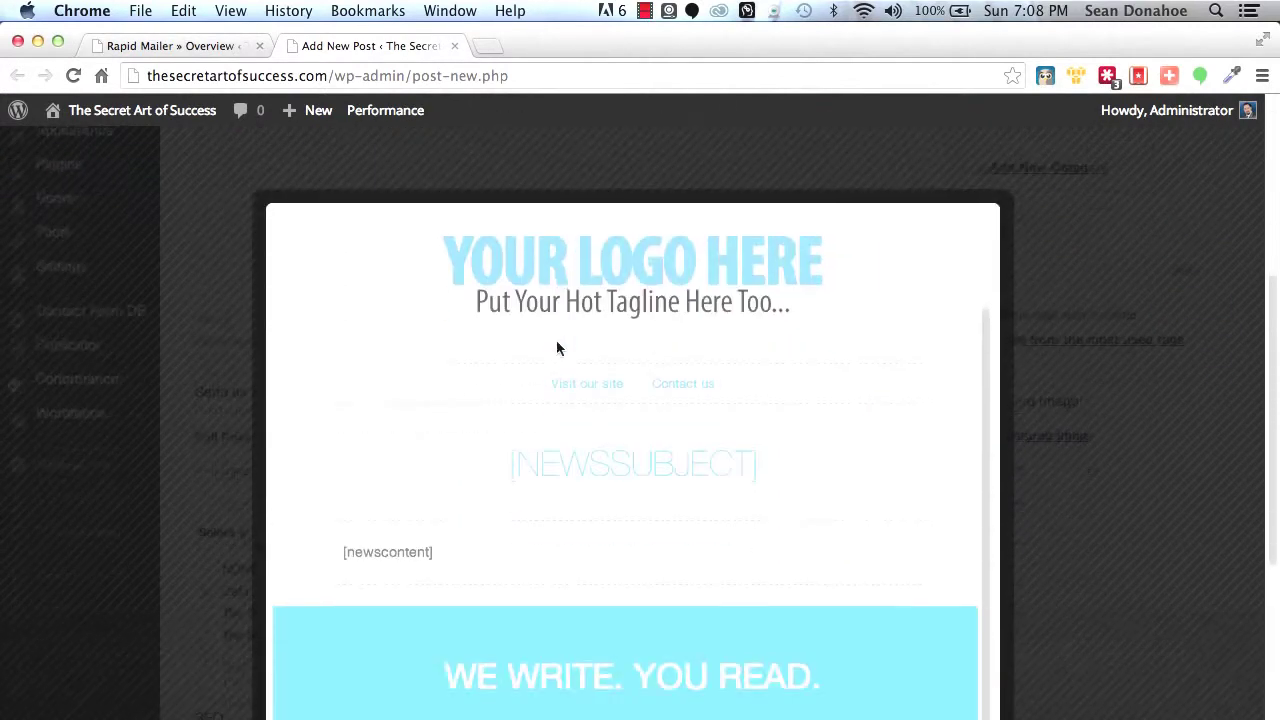
pyautogui.scroll(5, 918, 216)
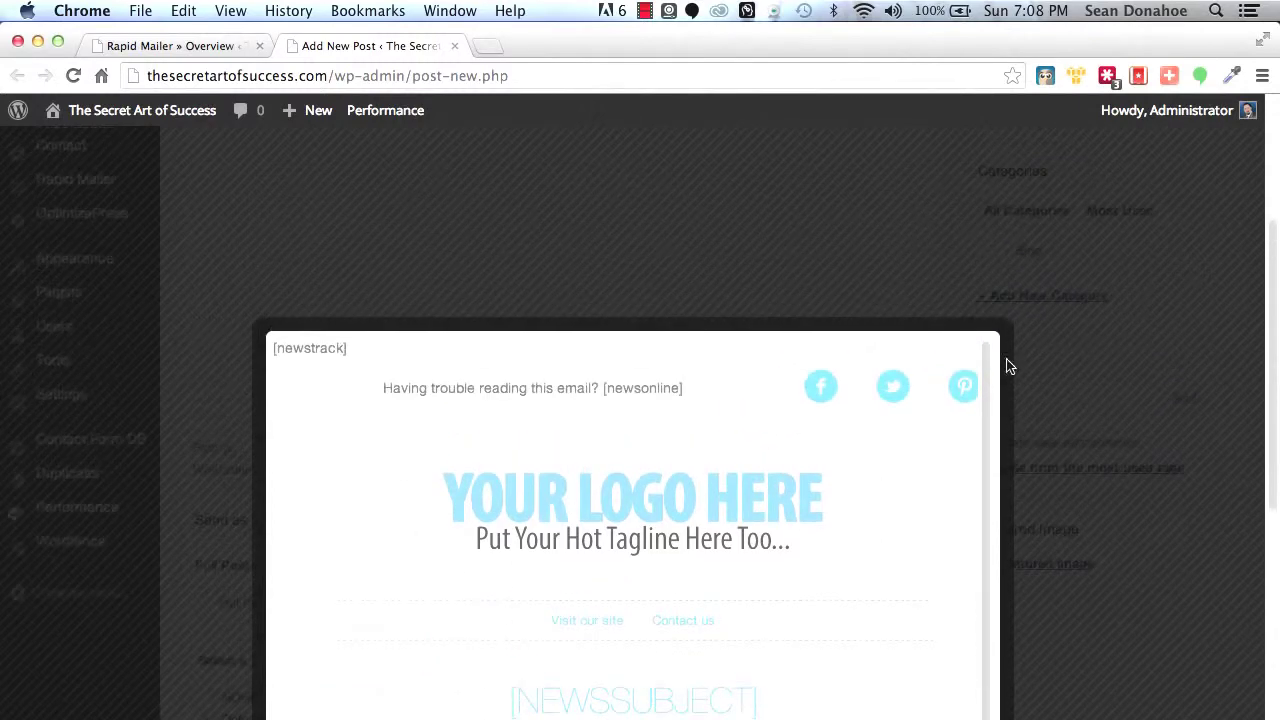
pyautogui.scroll(-1, 1032, 386)
pyautogui.scroll(-8, 1032, 386)
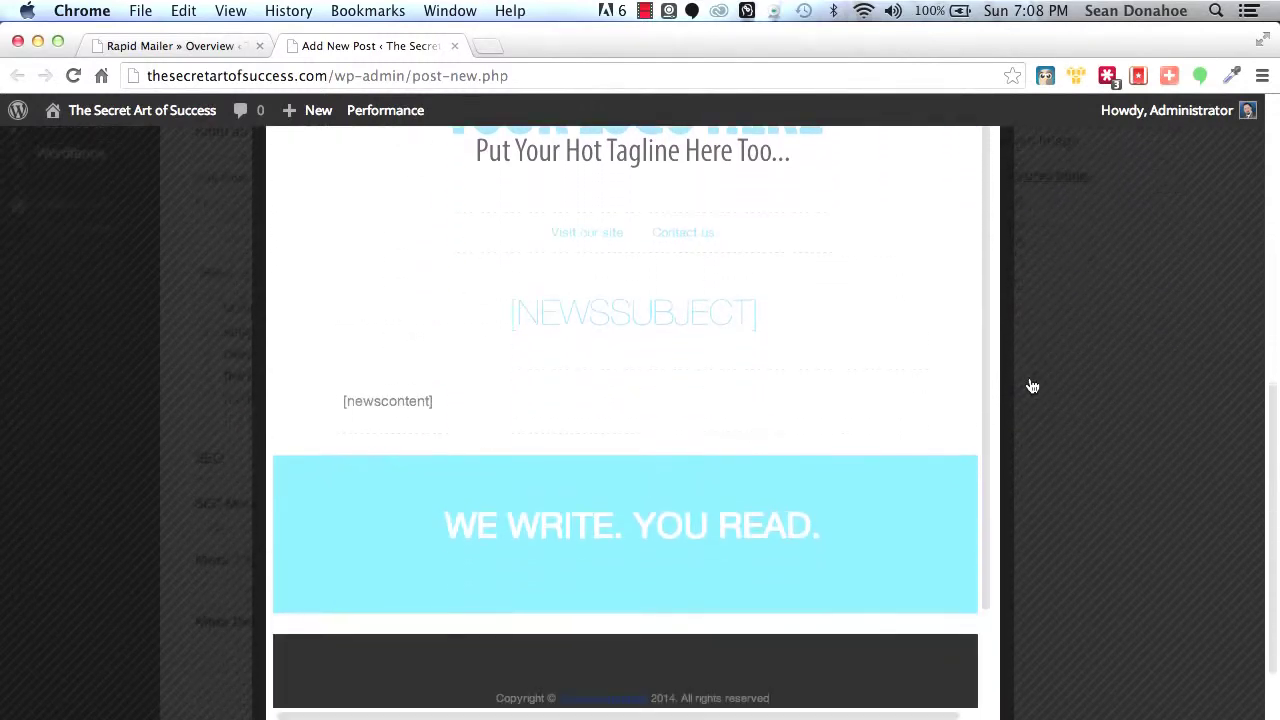
pyautogui.click(997, 695)
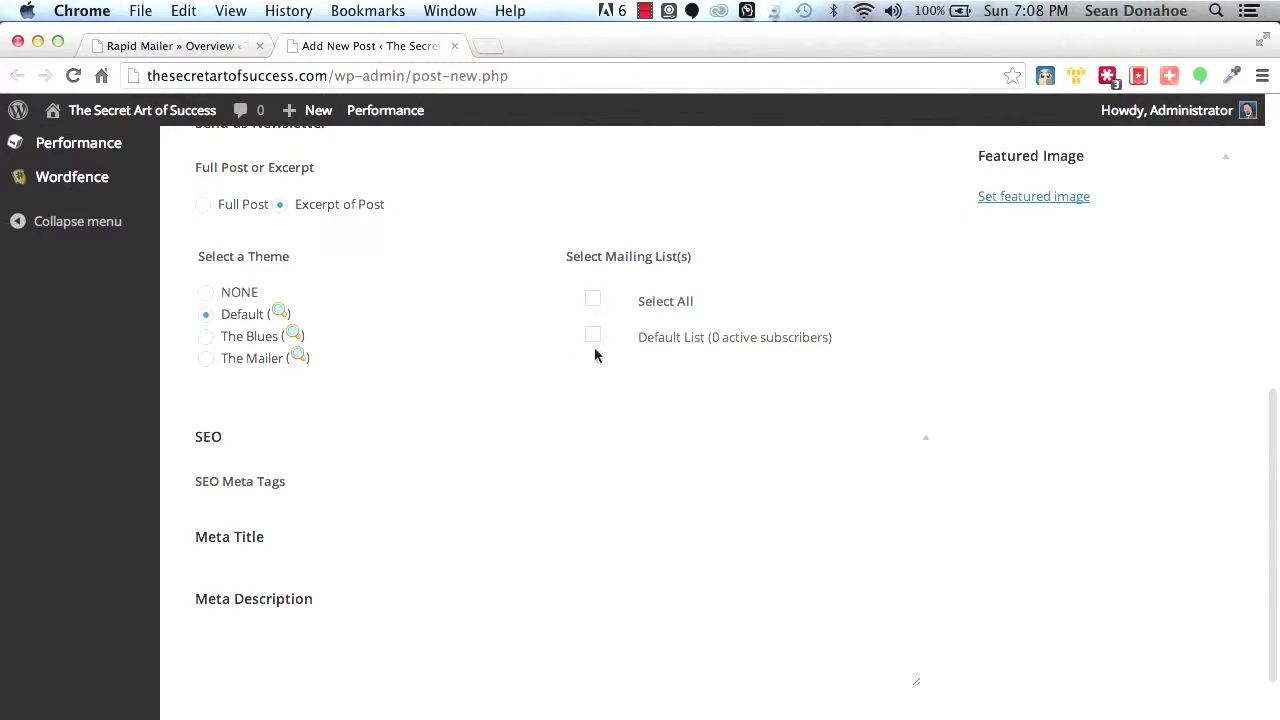
pyautogui.scroll(5, 481, 328)
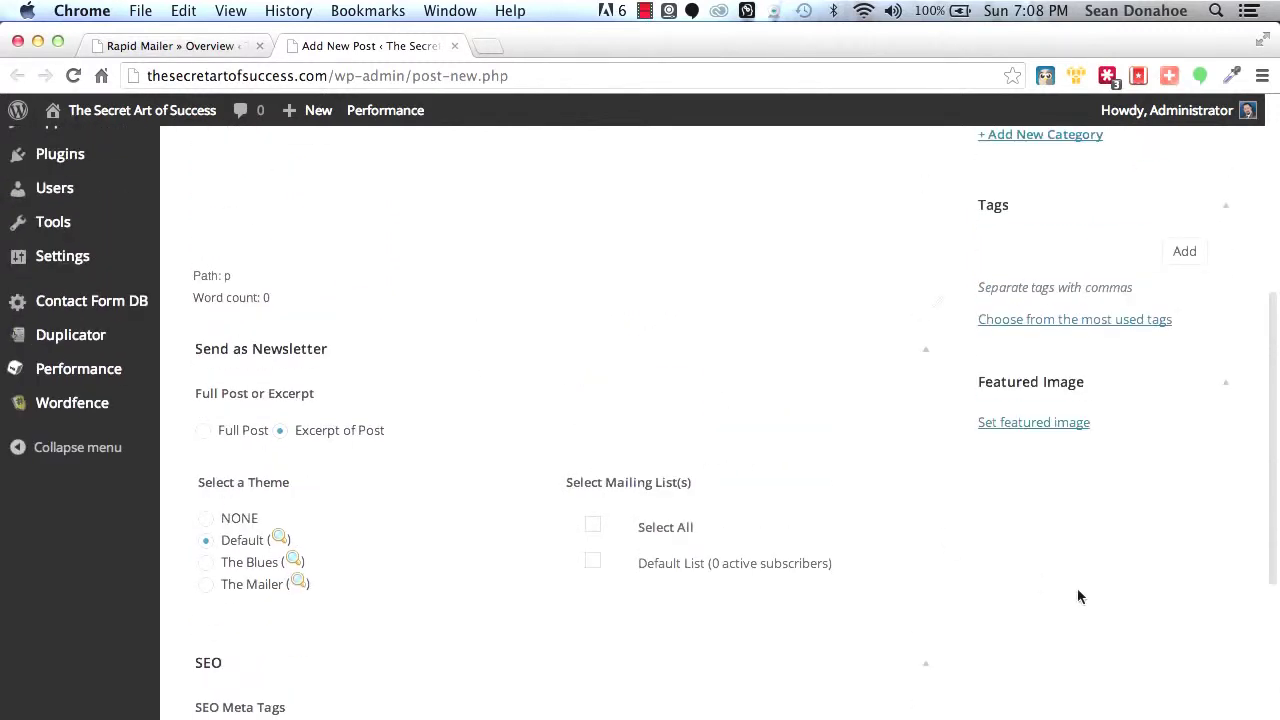
pyautogui.scroll(9, 1078, 590)
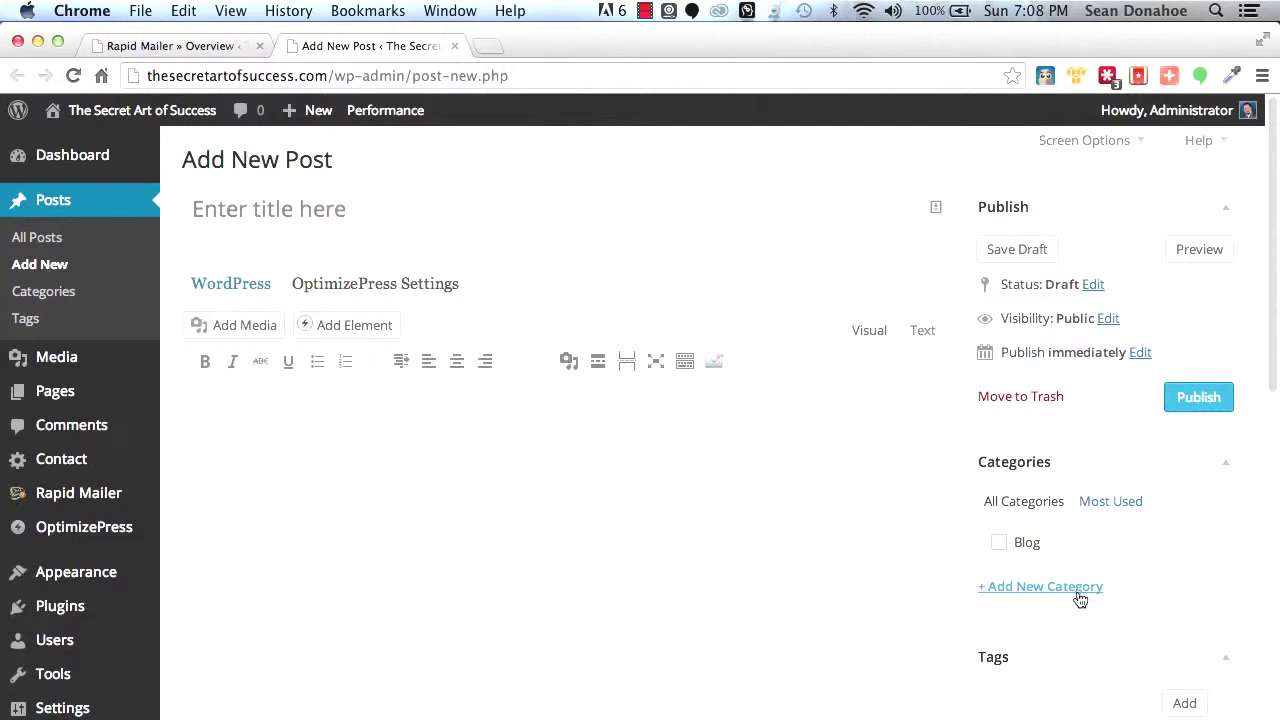
pyautogui.scroll(-10, 1081, 597)
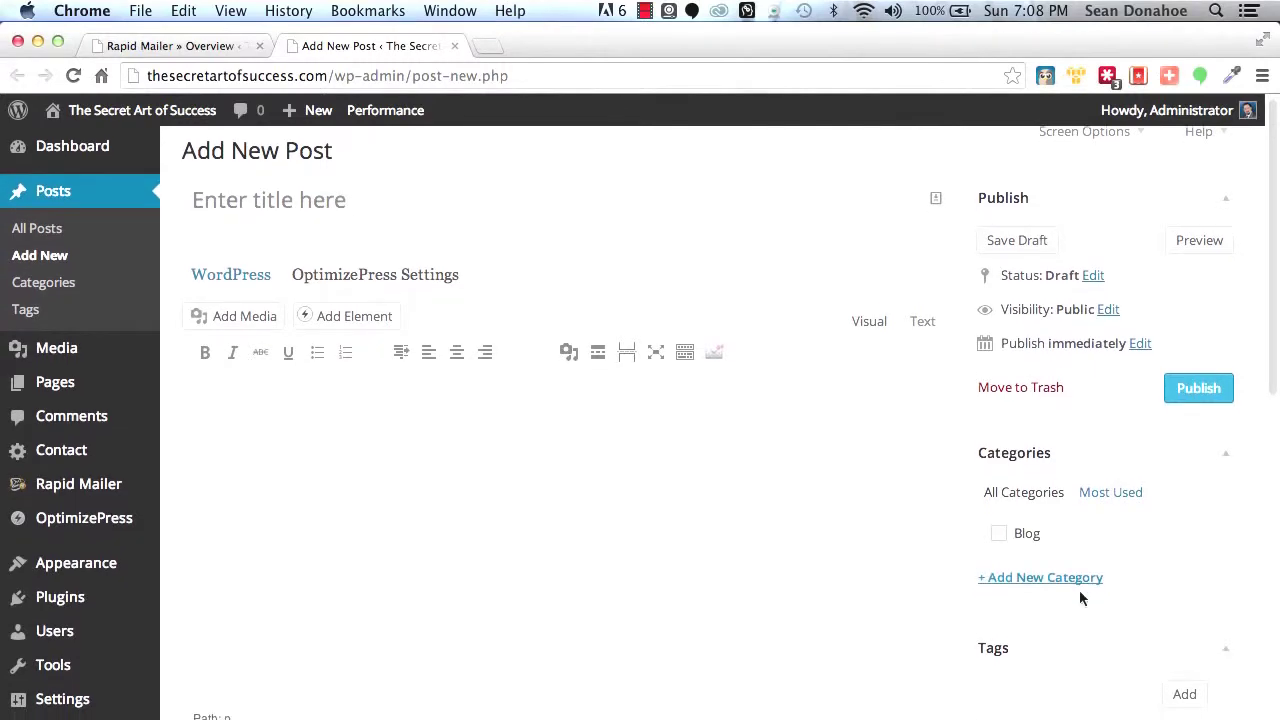
pyautogui.scroll(-3, 1079, 597)
pyautogui.scroll(10, 1080, 597)
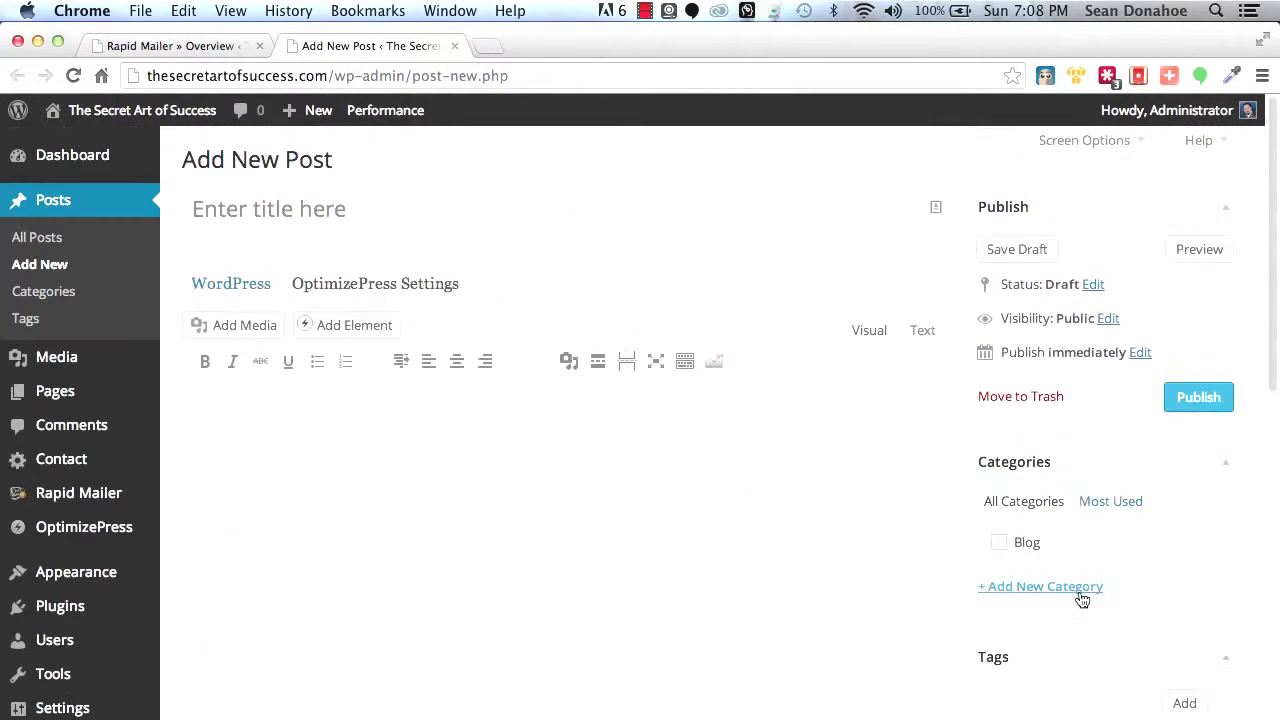
# Go to Rapid Mailer's Autoresponders page and start creating a new autoresponder.
pyautogui.moveTo(57, 494)
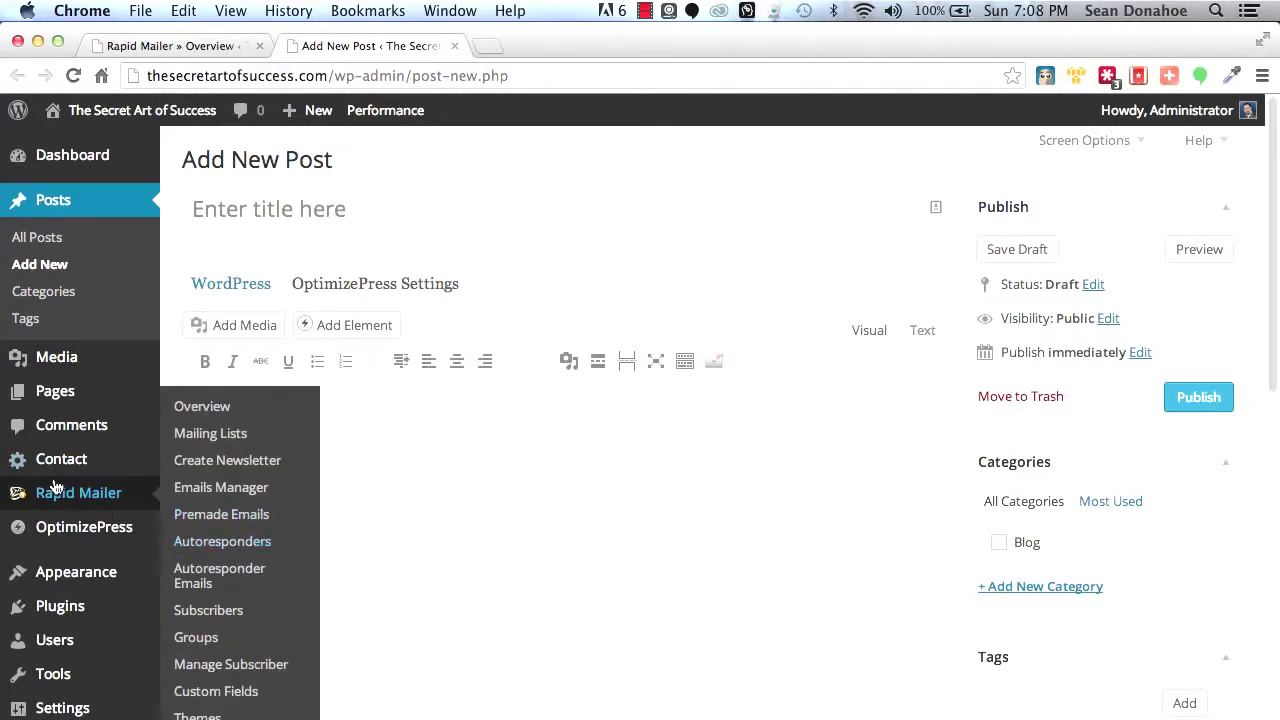
pyautogui.click(52, 490)
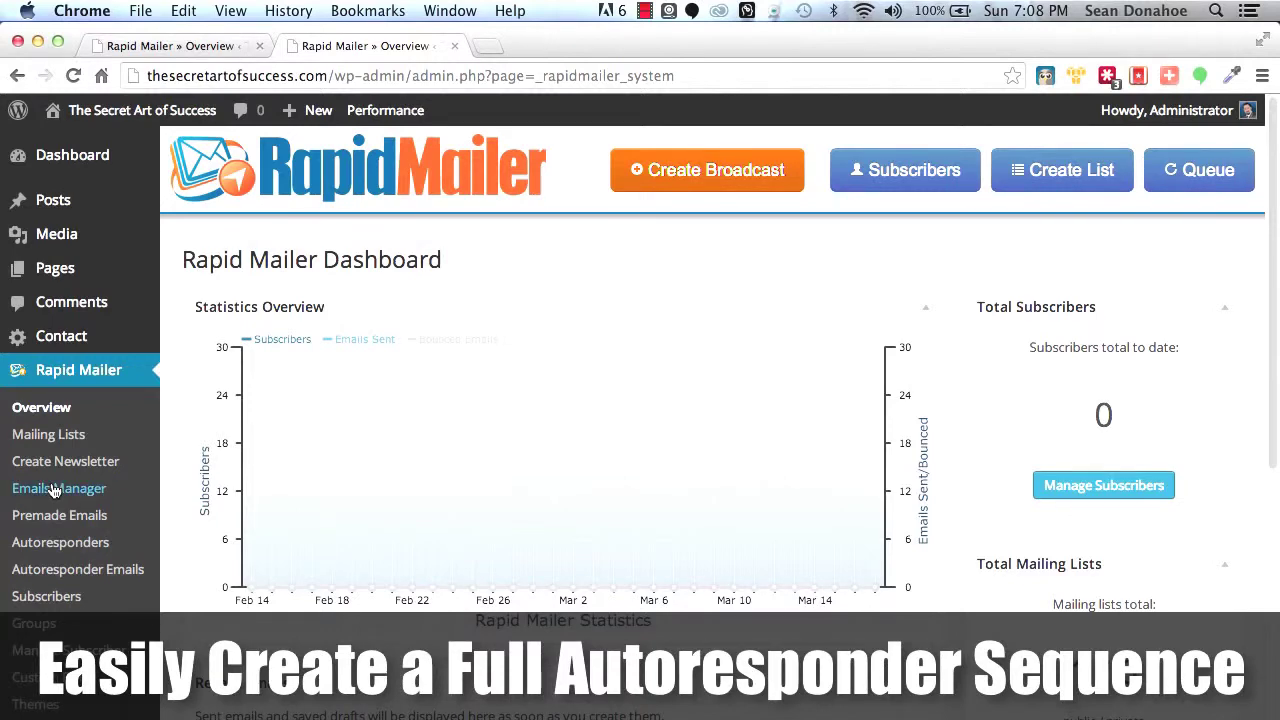
pyautogui.scroll(-3, 52, 490)
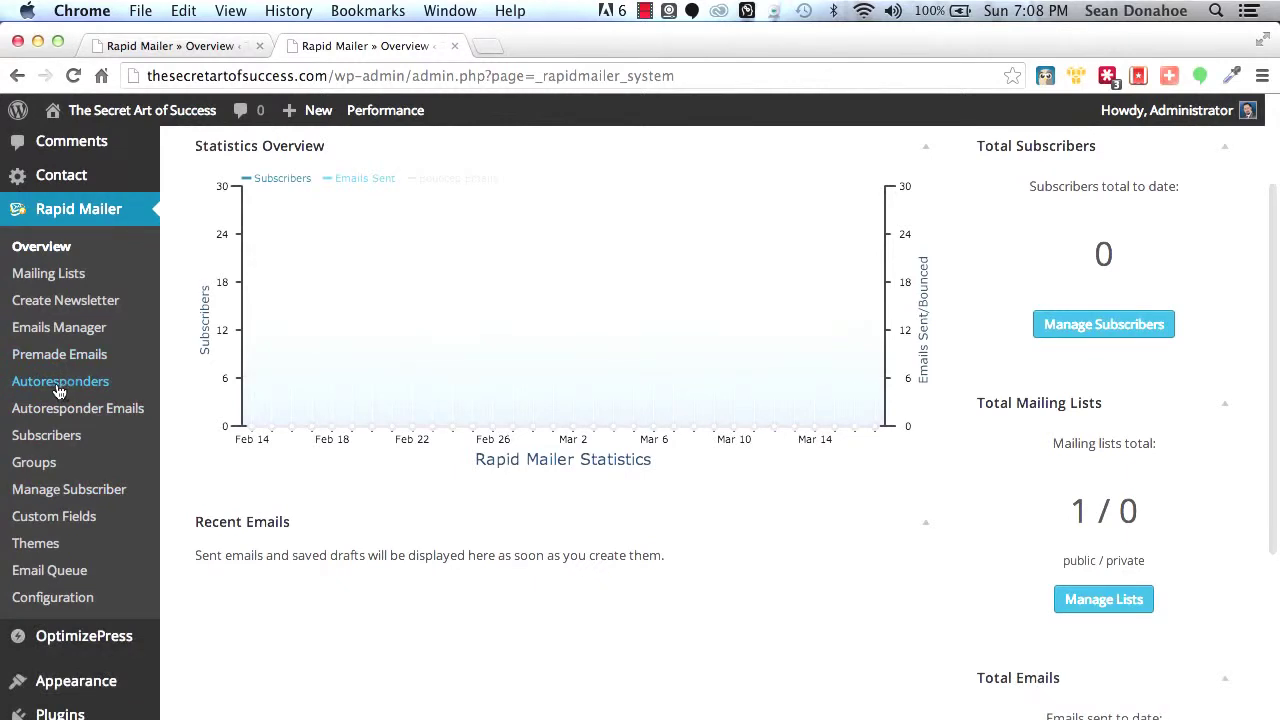
pyautogui.click(58, 388)
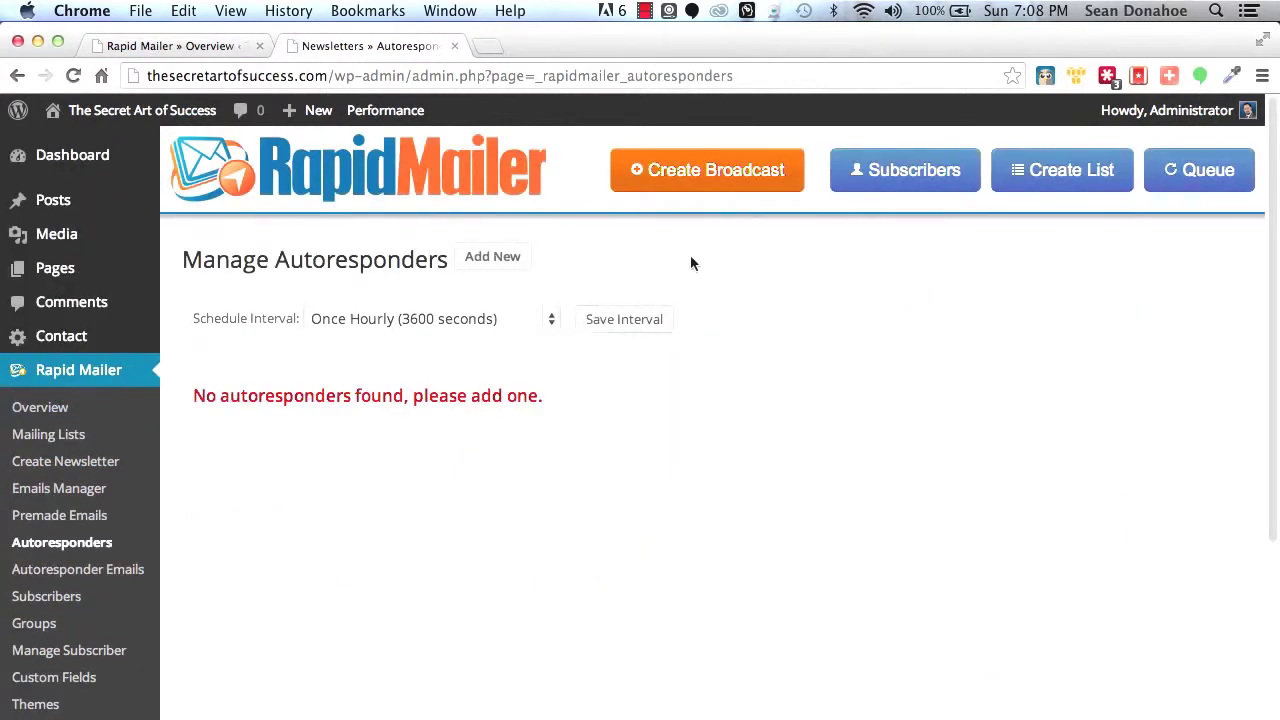
pyautogui.click(496, 257)
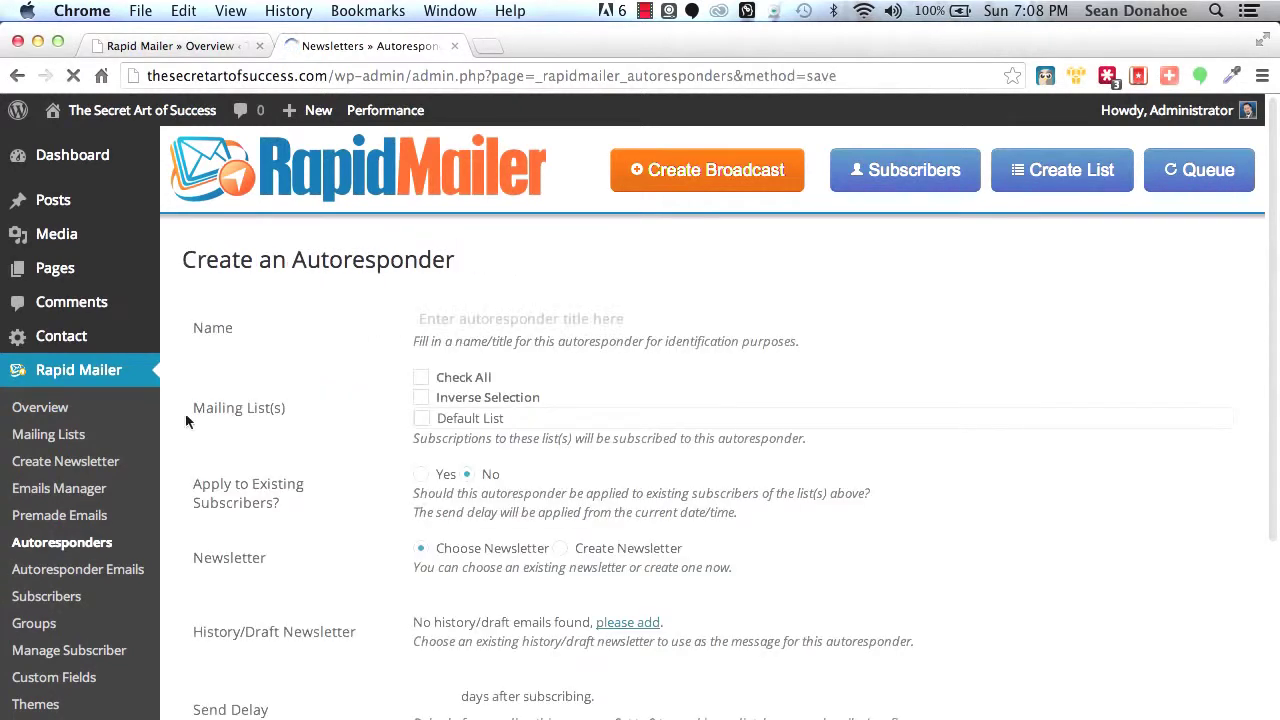
# Name the autoresponder "IMSC Sign Up" and assign it to the Default List mailing list.
pyautogui.scroll(-1, 480, 234)
pyautogui.click(480, 274)
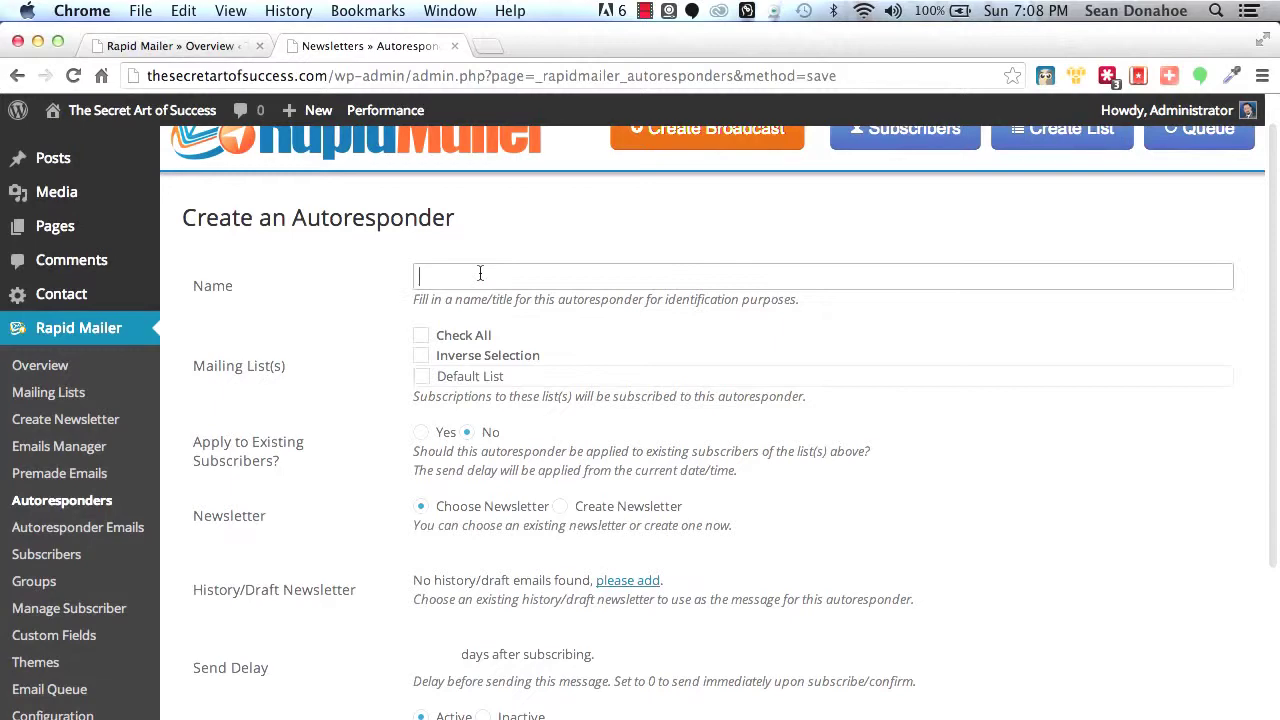
pyautogui.write('IMSC')
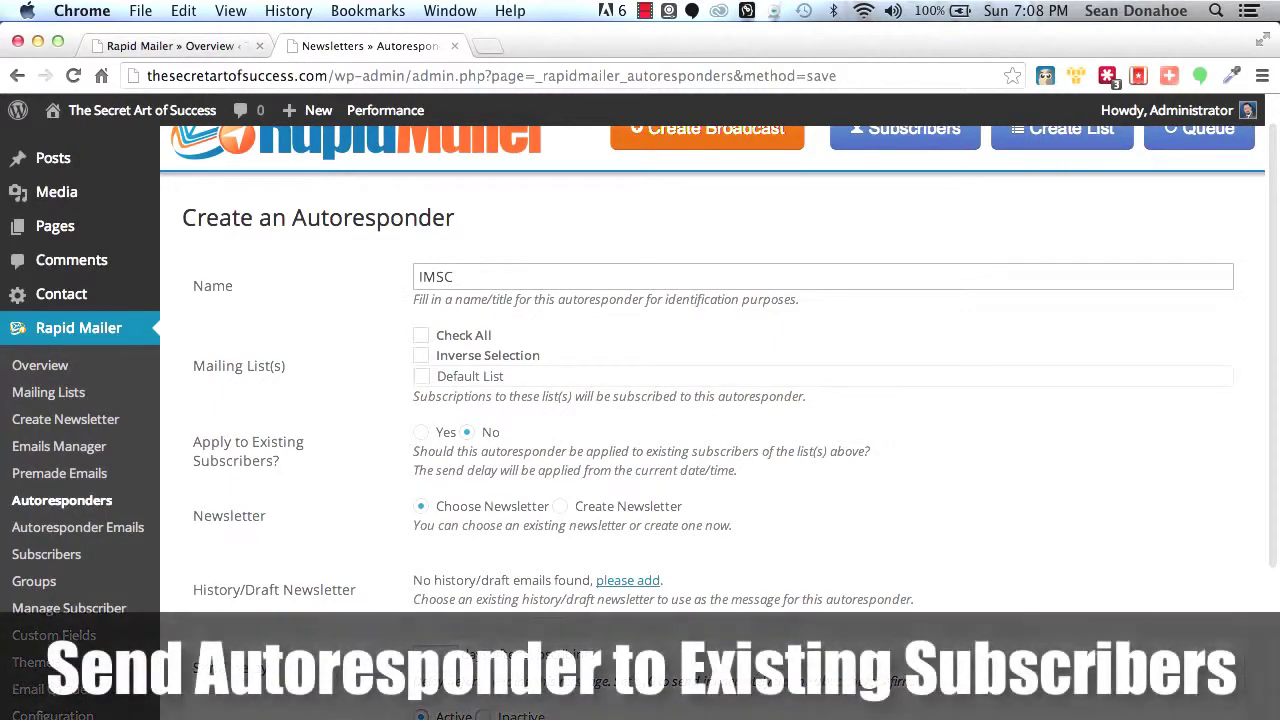
pyautogui.write(' Sign Up')
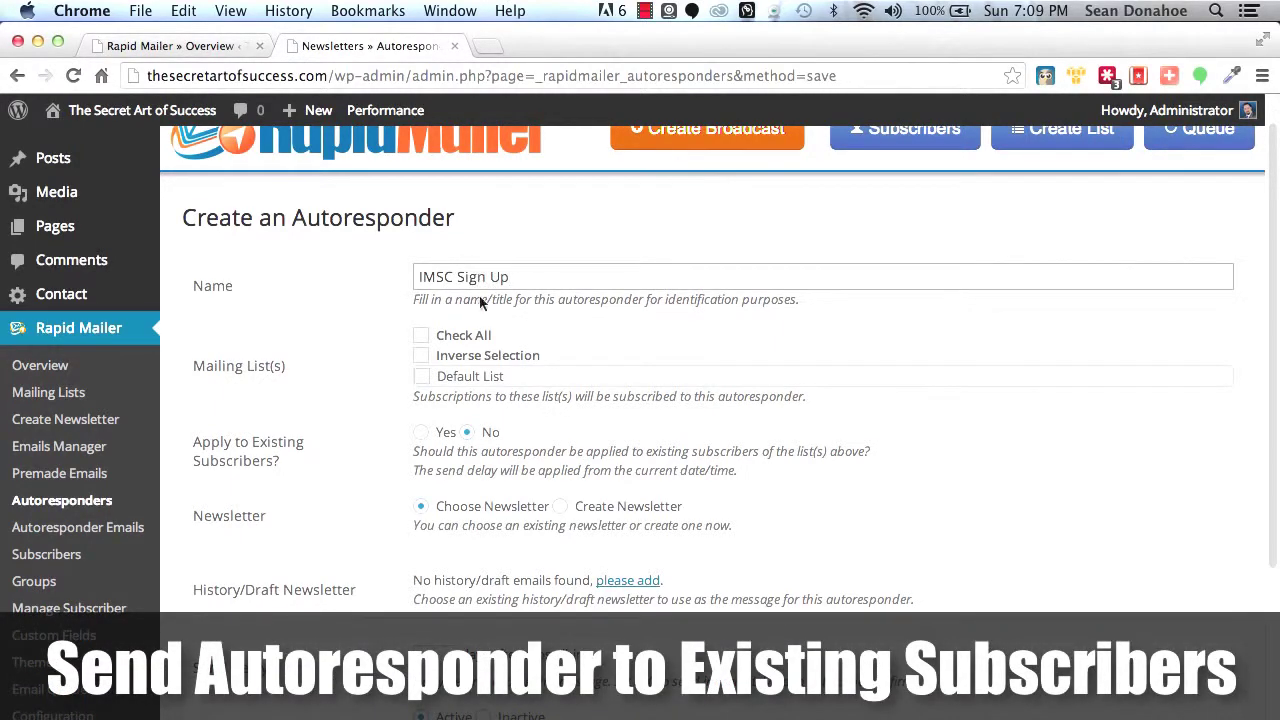
pyautogui.click(421, 375)
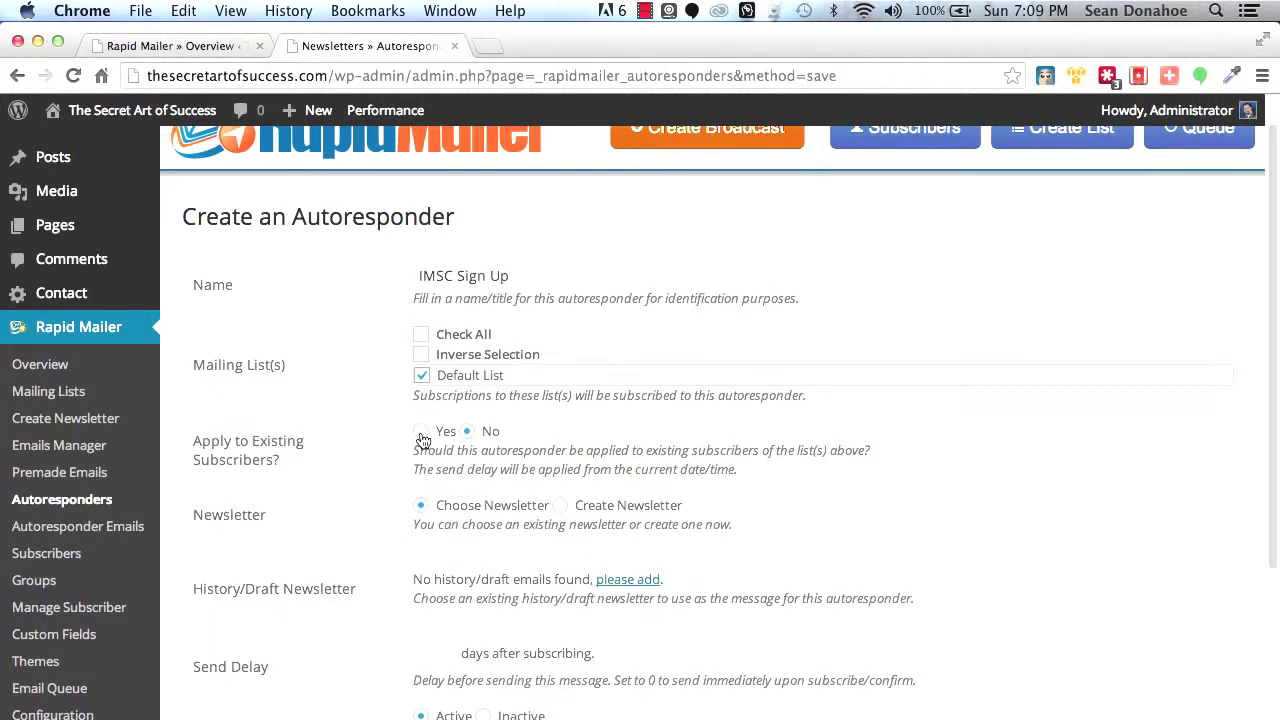
# Apply the autoresponder to existing subscribers and set its message source to Create Newsletter.
pyautogui.click(422, 436)
pyautogui.scroll(-3, 358, 444)
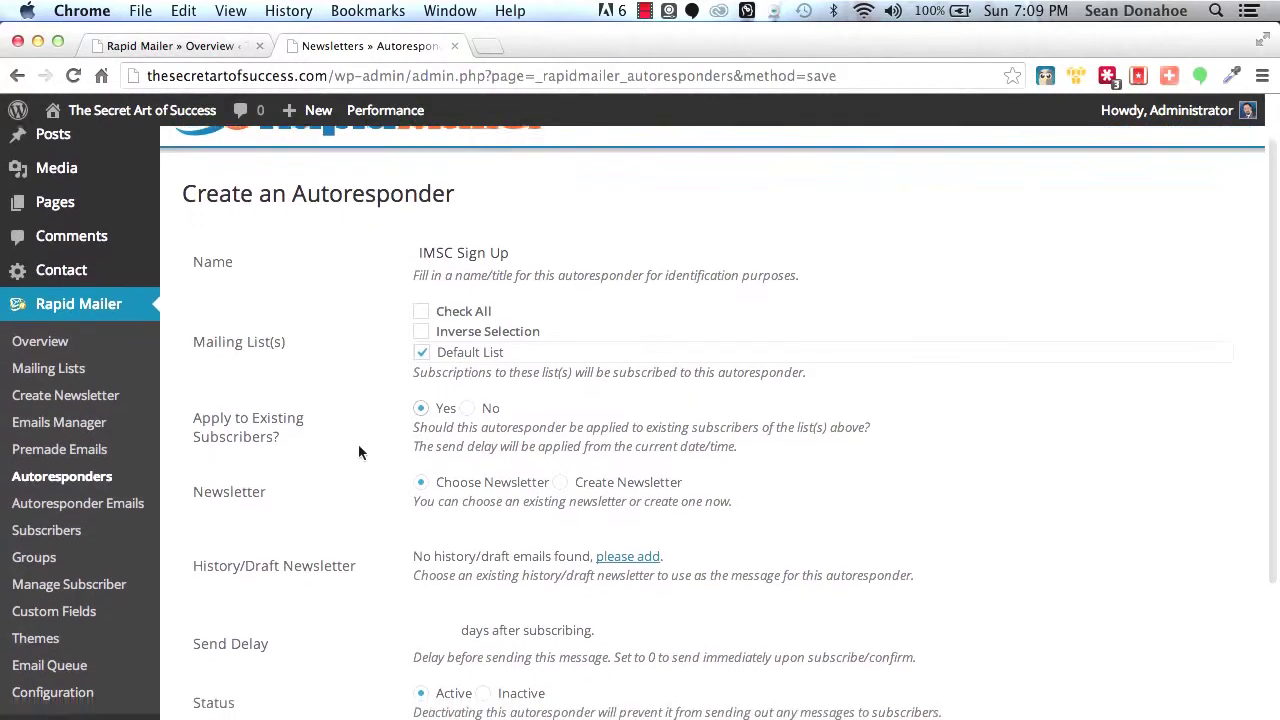
pyautogui.scroll(-1, 358, 444)
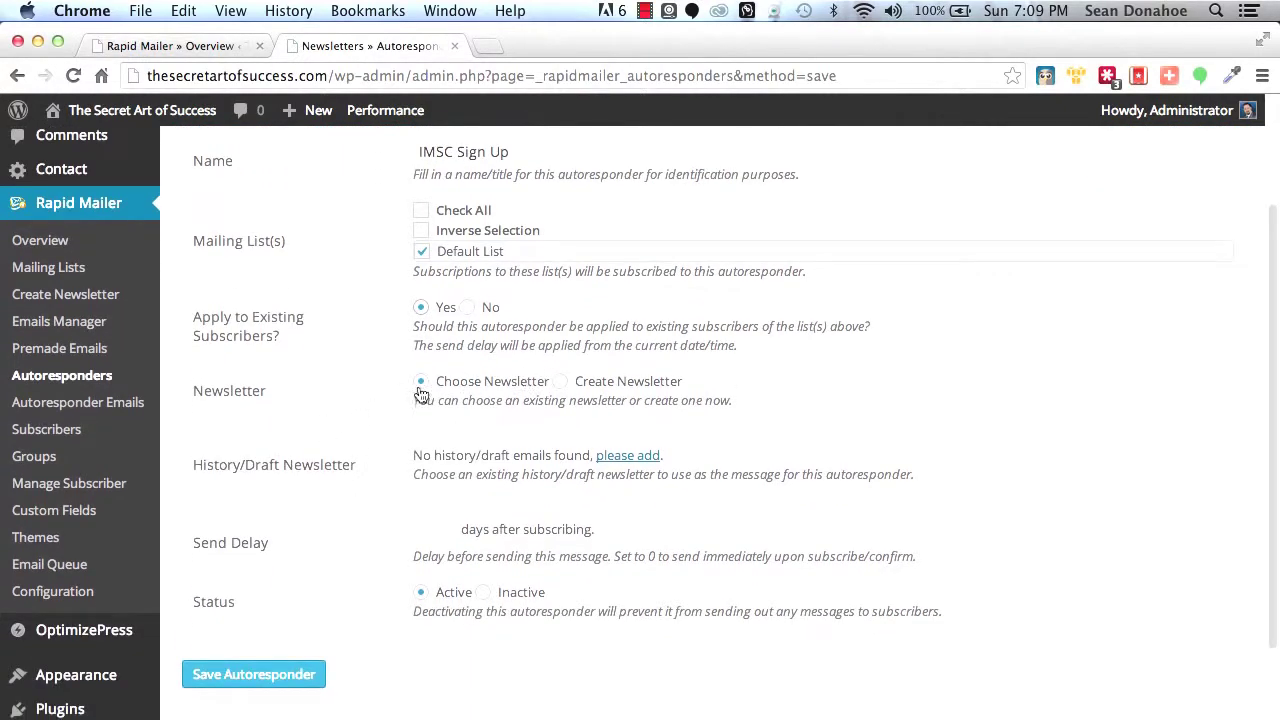
pyautogui.click(594, 390)
pyautogui.scroll(-10, 644, 490)
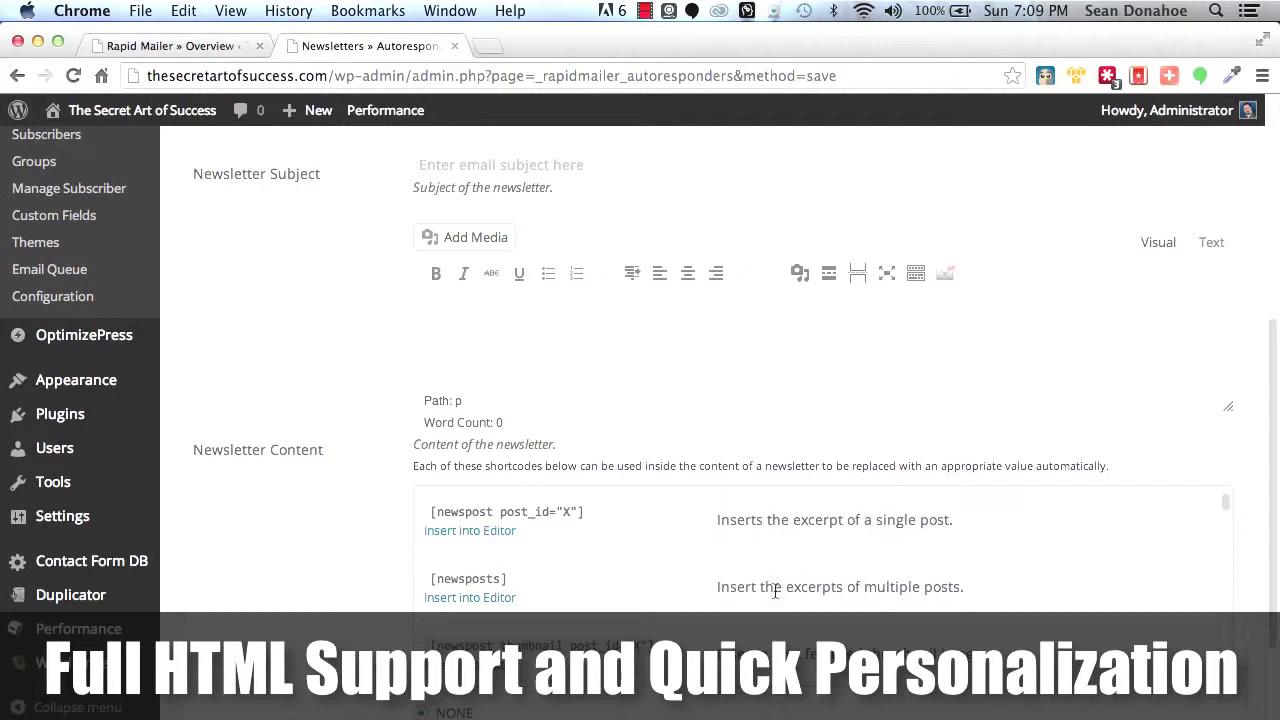
# Examine the shortcodes available for the newsletter content, including the subscriber, custom field and social media ones.
pyautogui.scroll(-1, 765, 590)
pyautogui.scroll(-5, 763, 590)
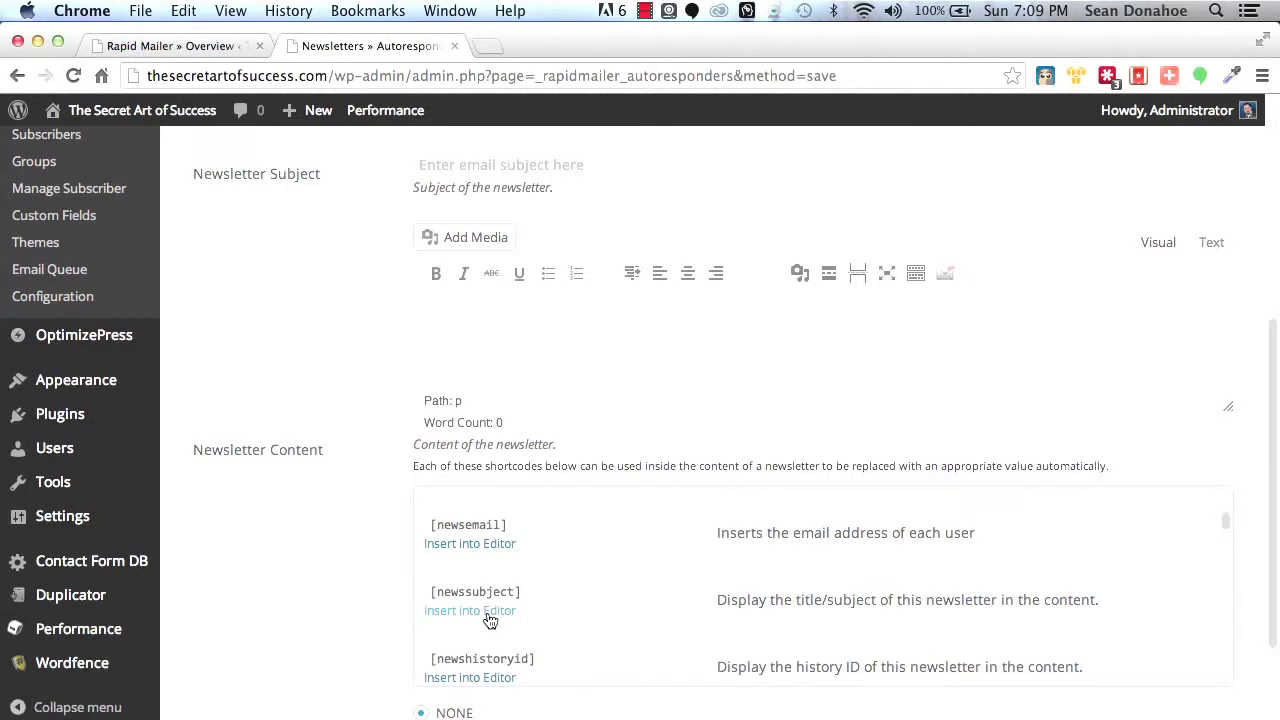
pyautogui.scroll(-5, 721, 620)
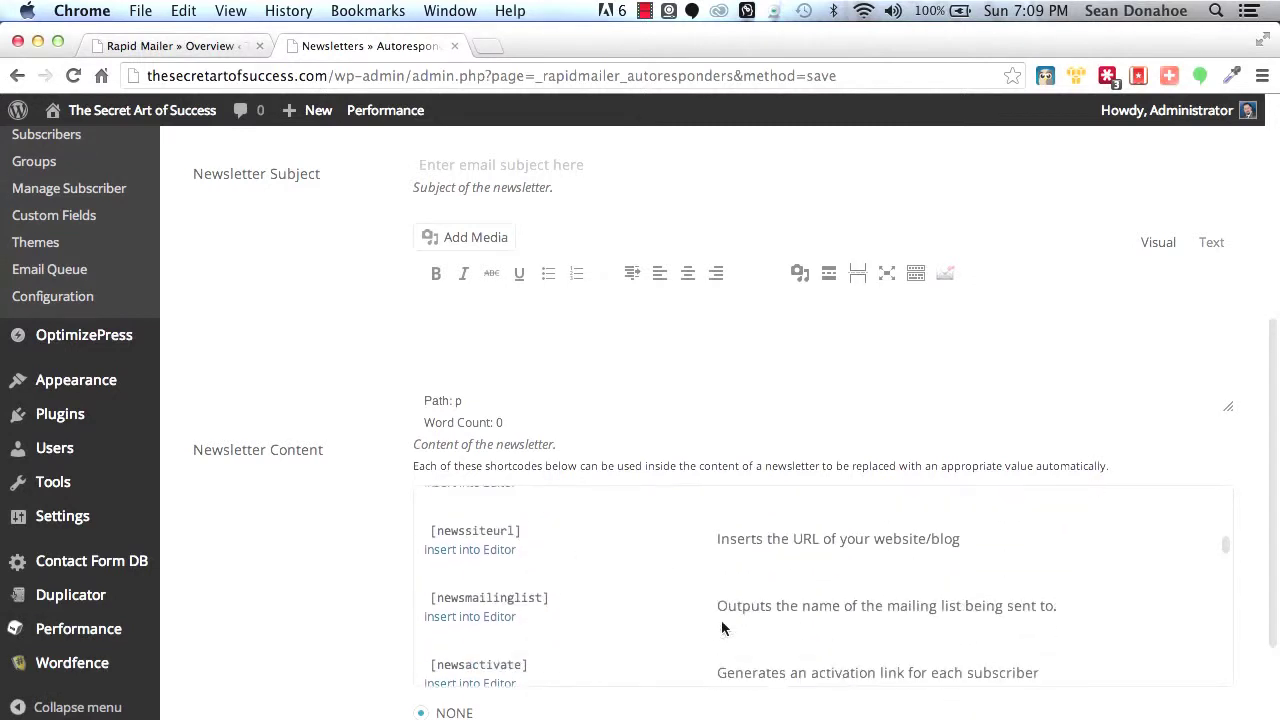
pyautogui.scroll(-9, 721, 620)
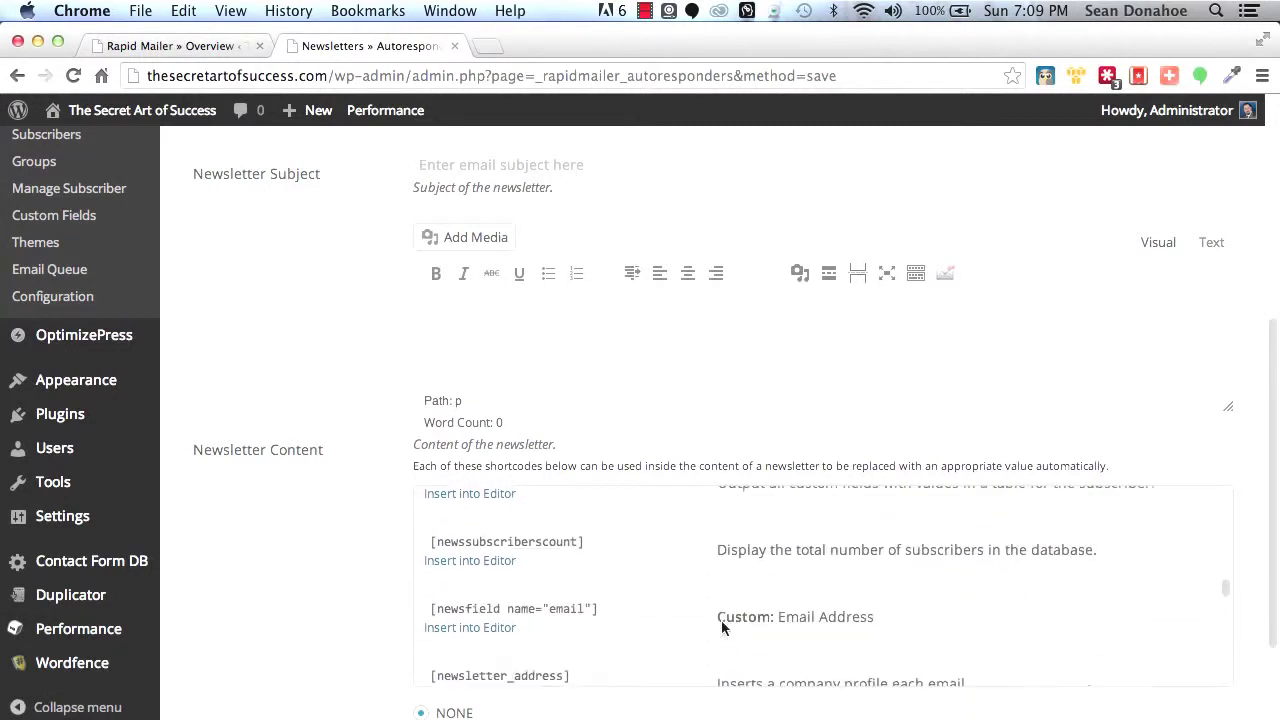
pyautogui.scroll(-7, 721, 620)
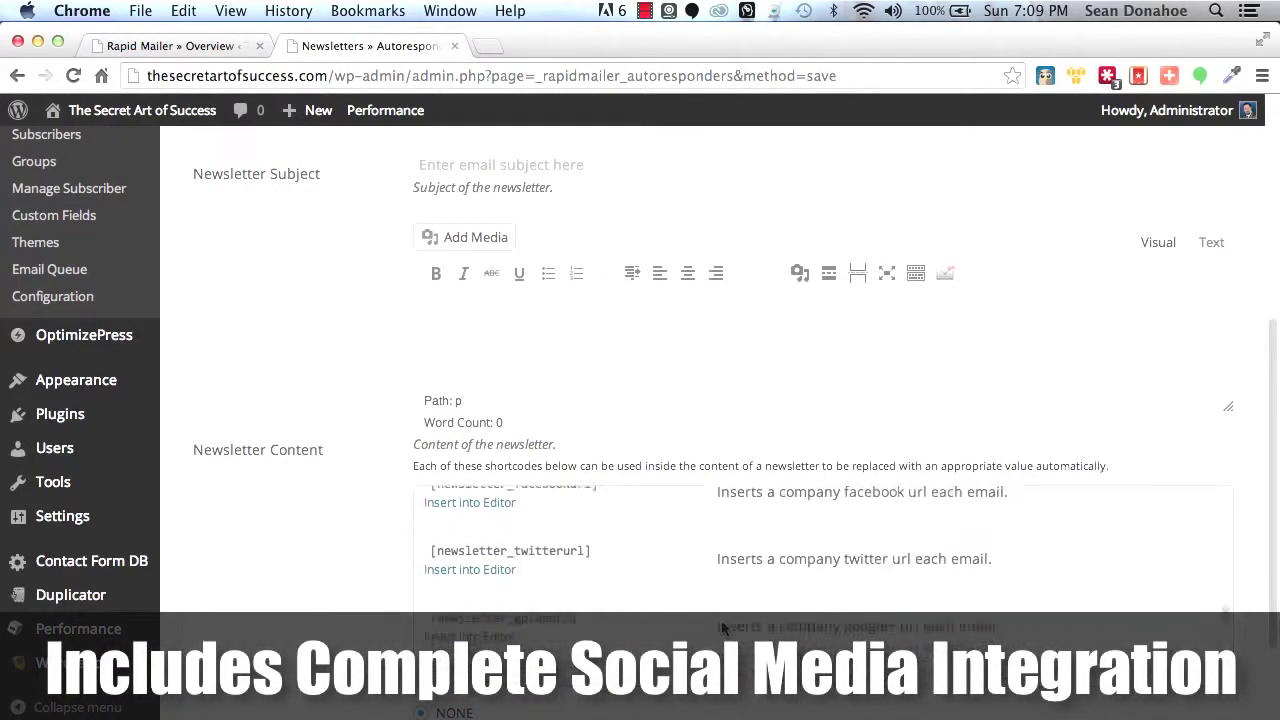
pyautogui.scroll(-6, 722, 627)
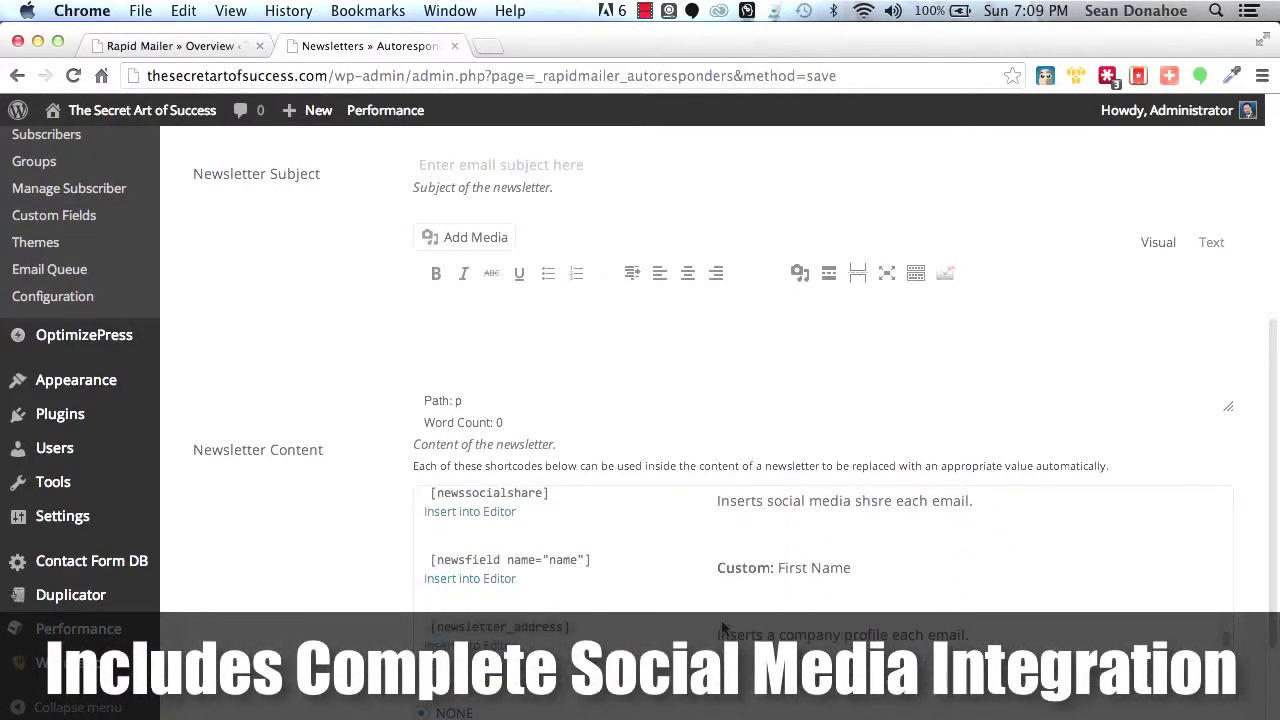
pyautogui.scroll(-2, 722, 627)
pyautogui.scroll(15, 715, 624)
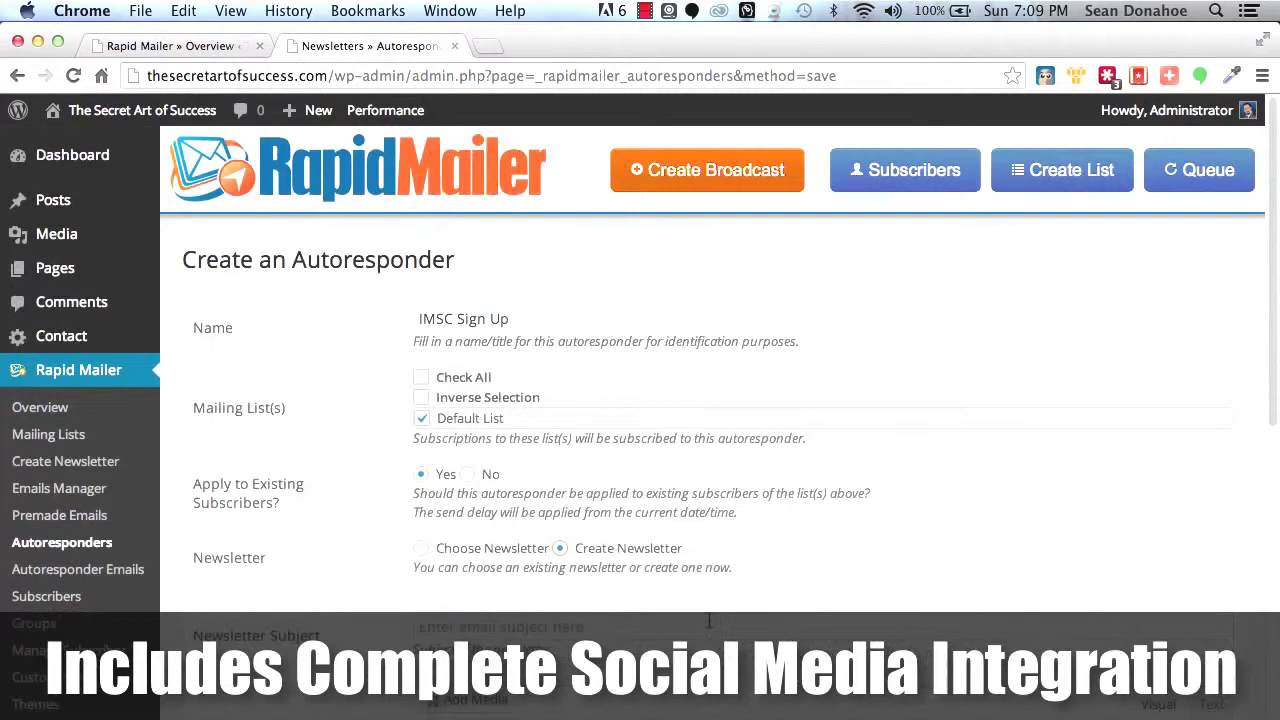
pyautogui.scroll(-4, 708, 620)
pyautogui.scroll(-1, 376, 628)
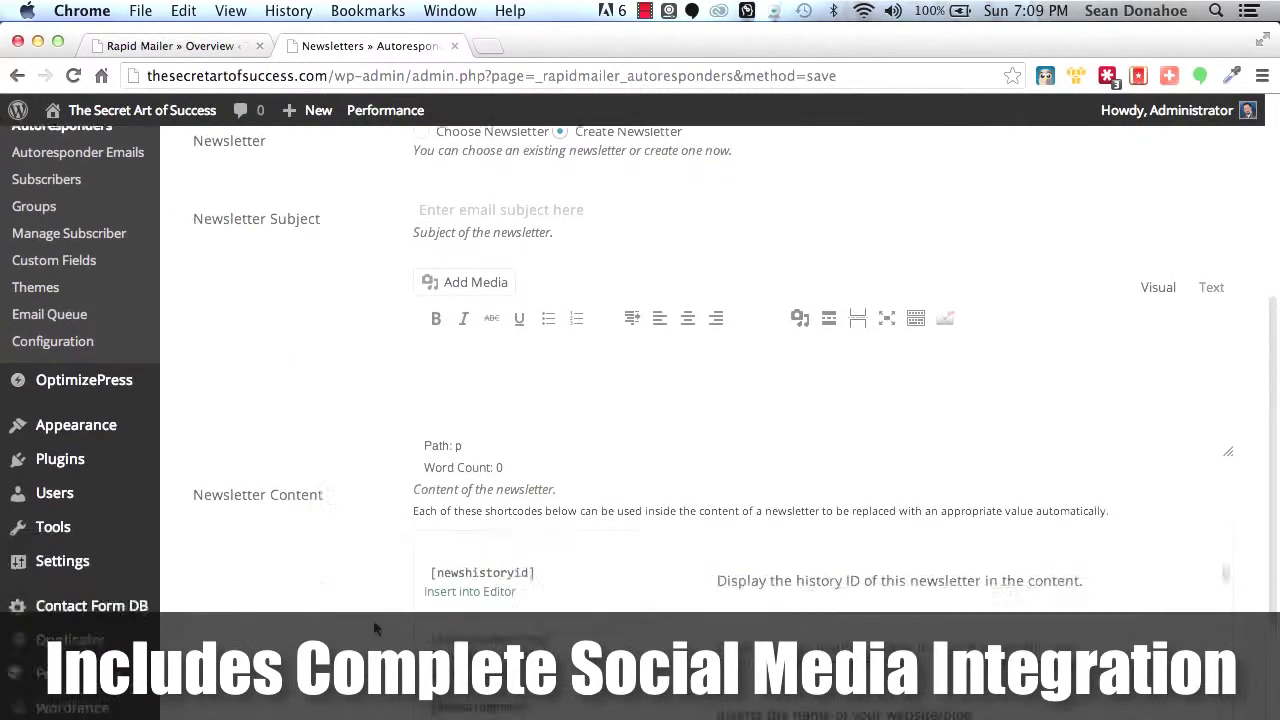
# Set the autoresponder's send delay to 0 days after subscribing.
pyautogui.scroll(-2, 376, 628)
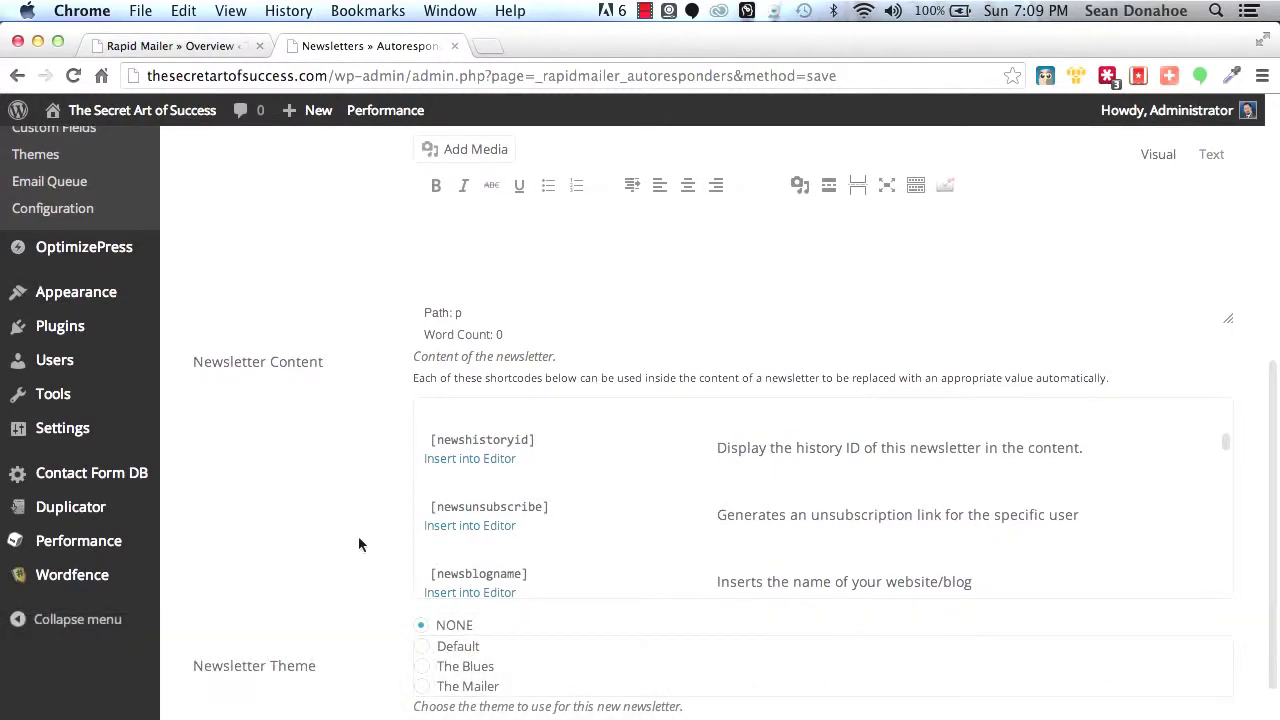
pyautogui.scroll(-3, 358, 543)
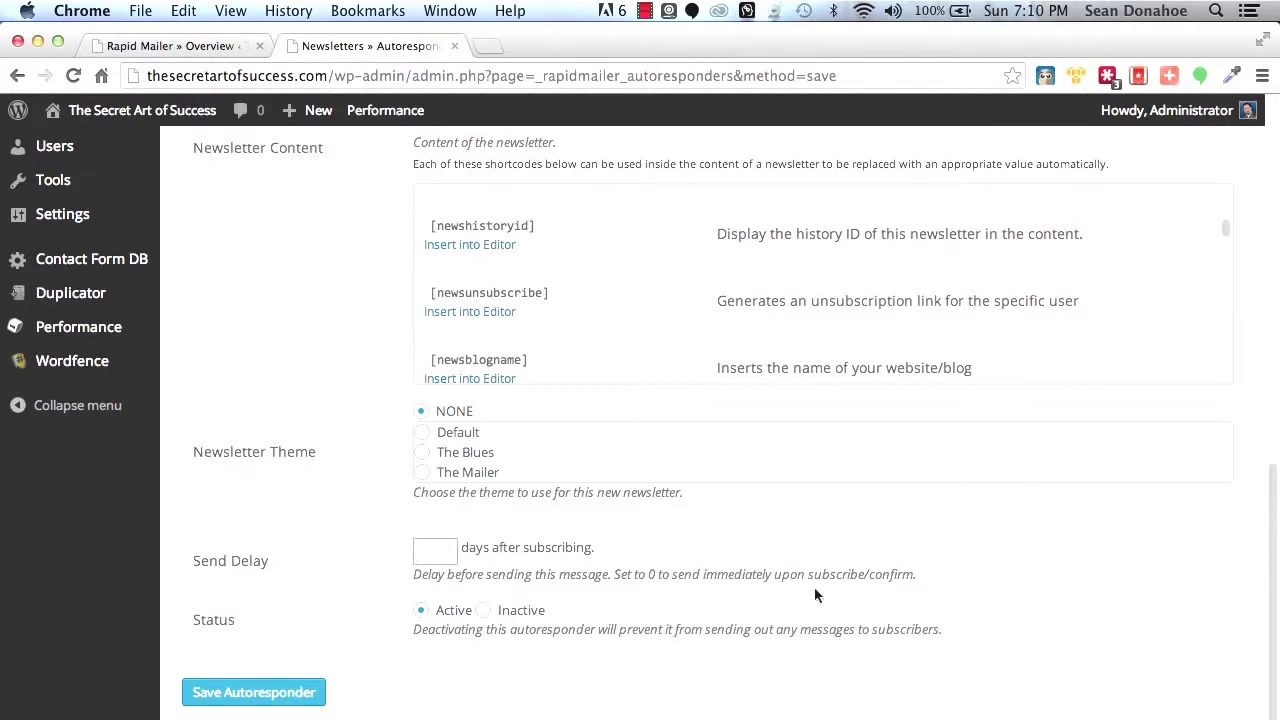
pyautogui.write('0')
pyautogui.press('Return')
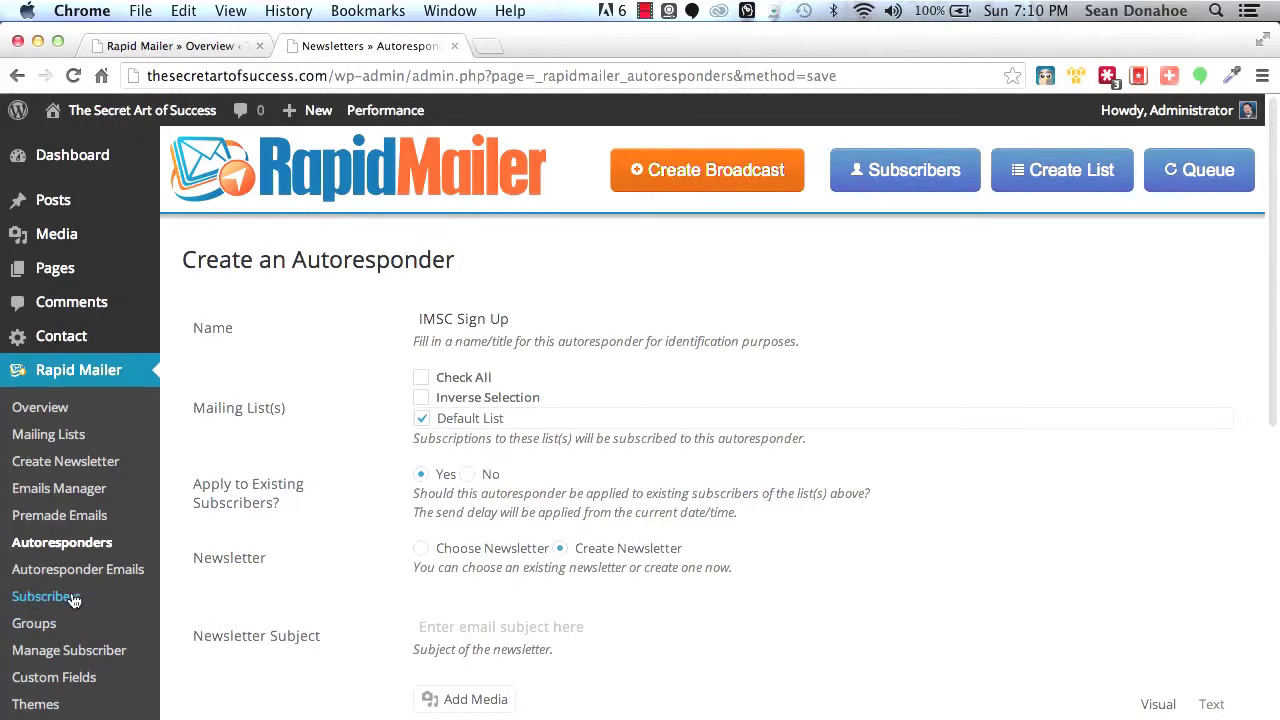
# Go to Rapid Mailer's Manage Subscriber page and choose emailtest.csv from the Desktop as the import file.
pyautogui.click(104, 652)
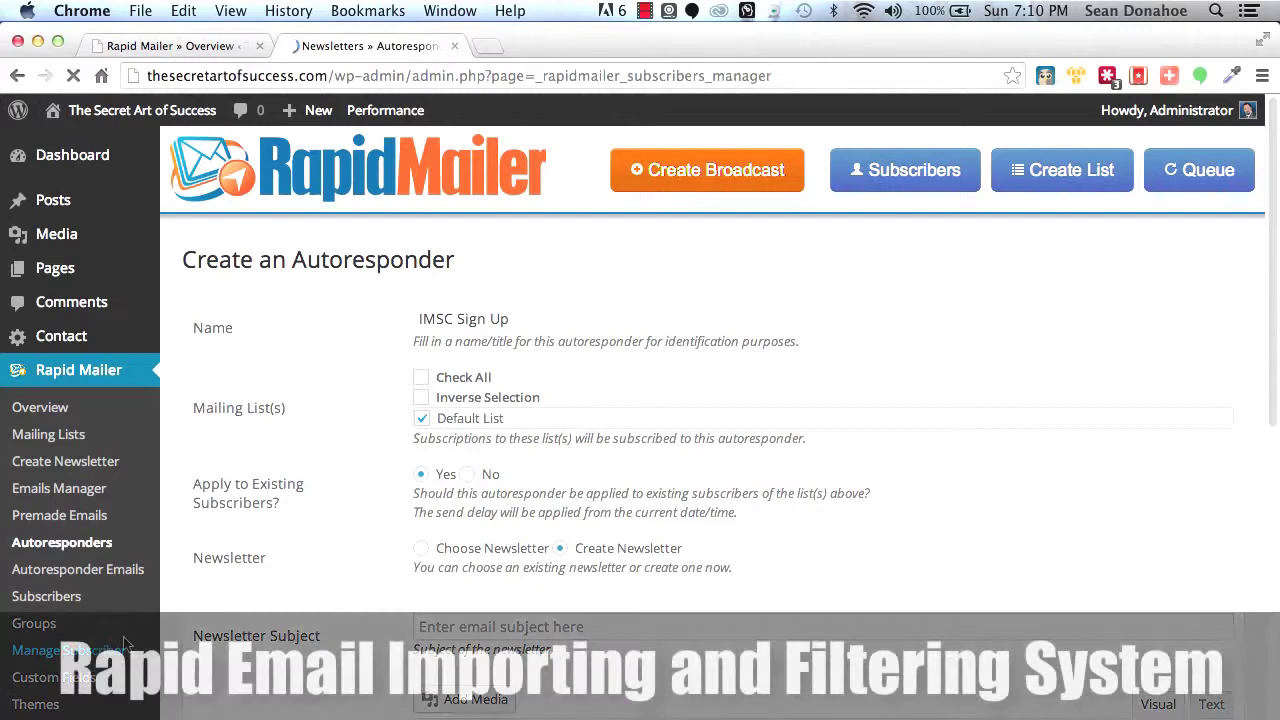
pyautogui.click(431, 392)
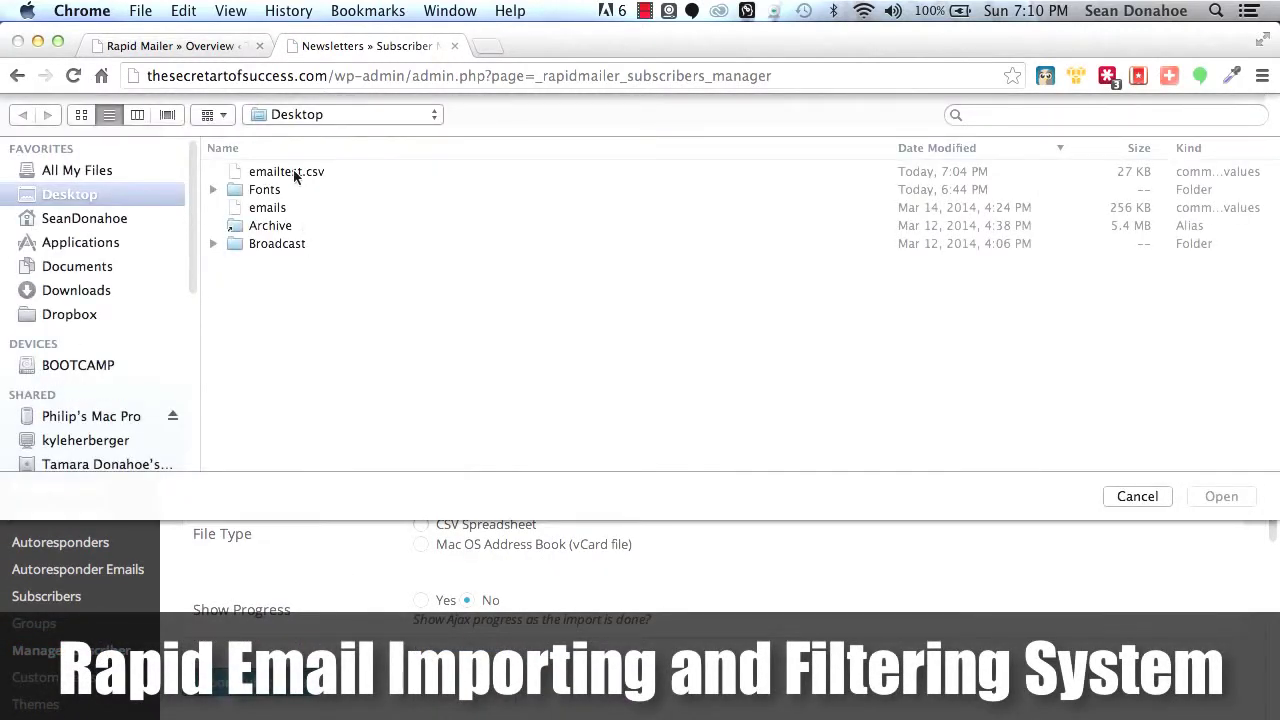
pyautogui.click(294, 173)
pyautogui.click(1220, 497)
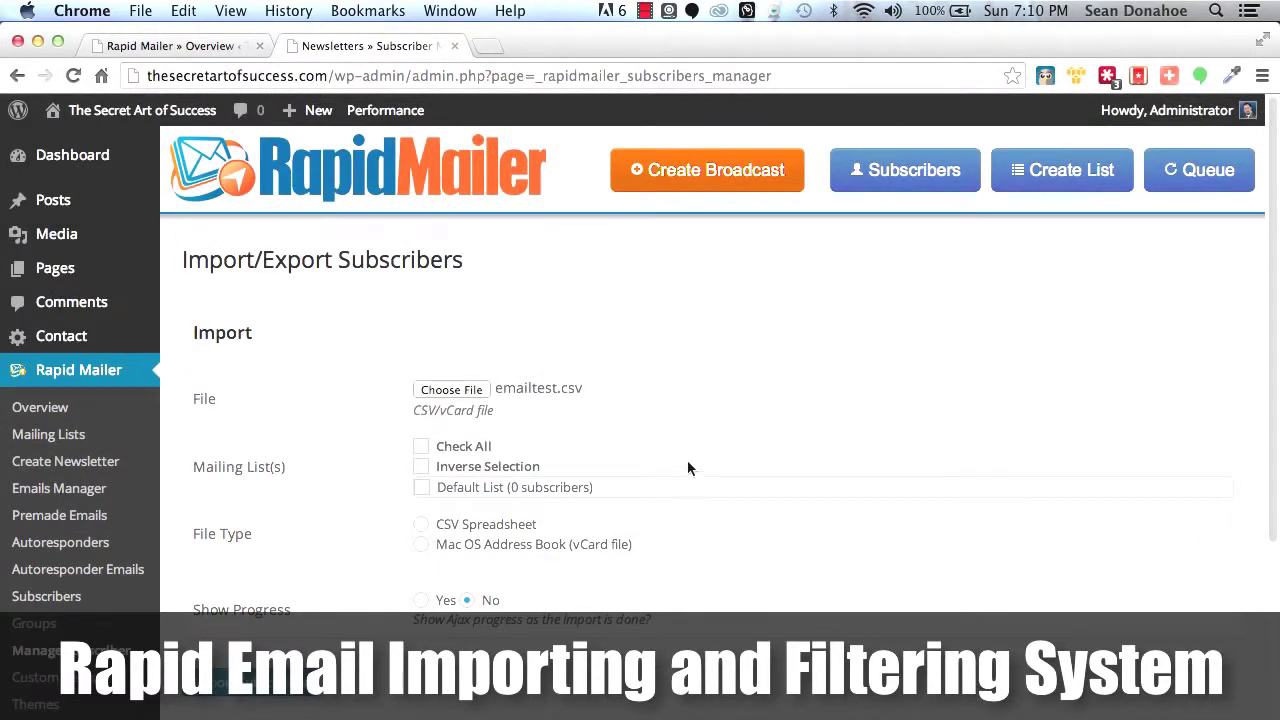
# Assign the imported subscribers to the Default List and set the file type to CSV Spreadsheet.
pyautogui.click(422, 489)
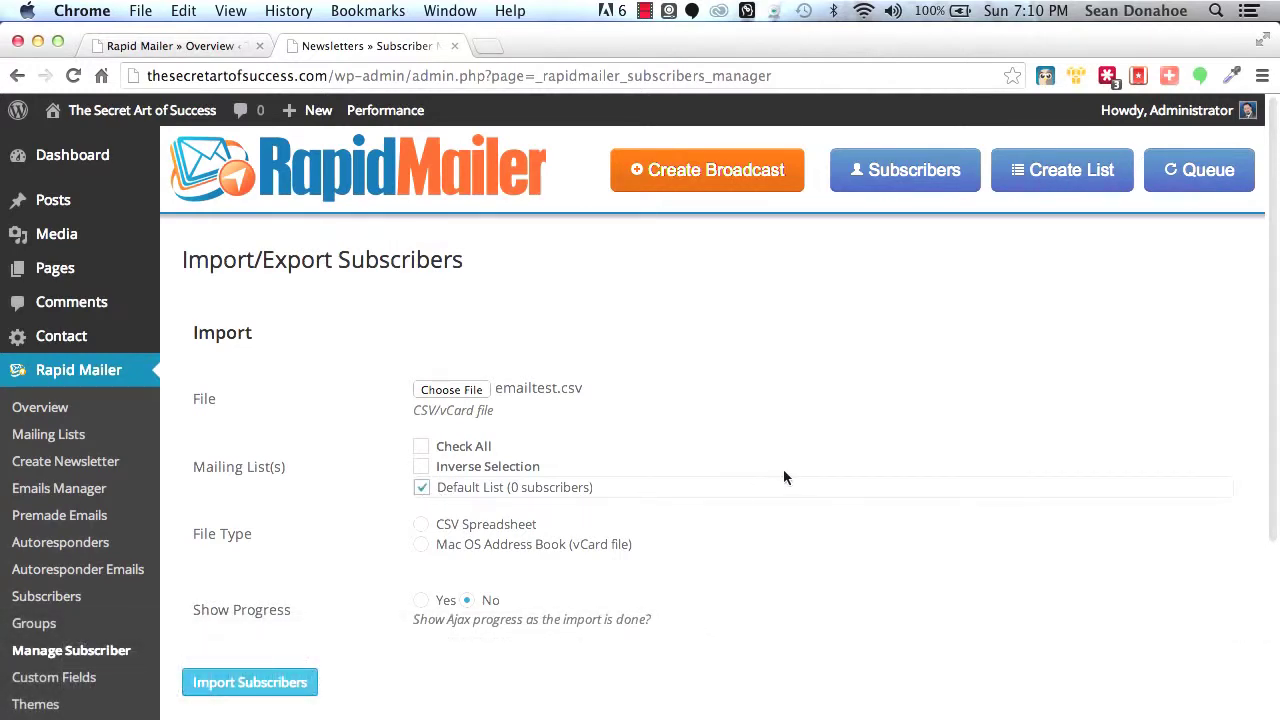
pyautogui.scroll(-1, 767, 469)
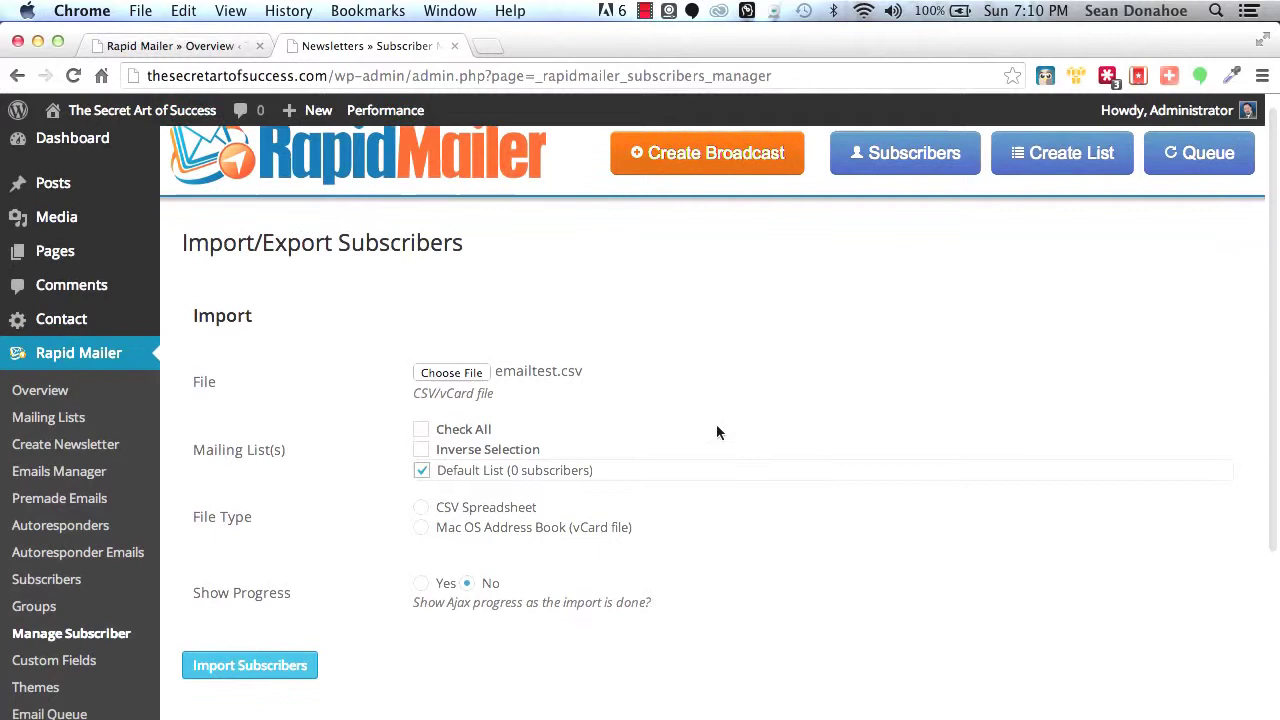
pyautogui.click(420, 508)
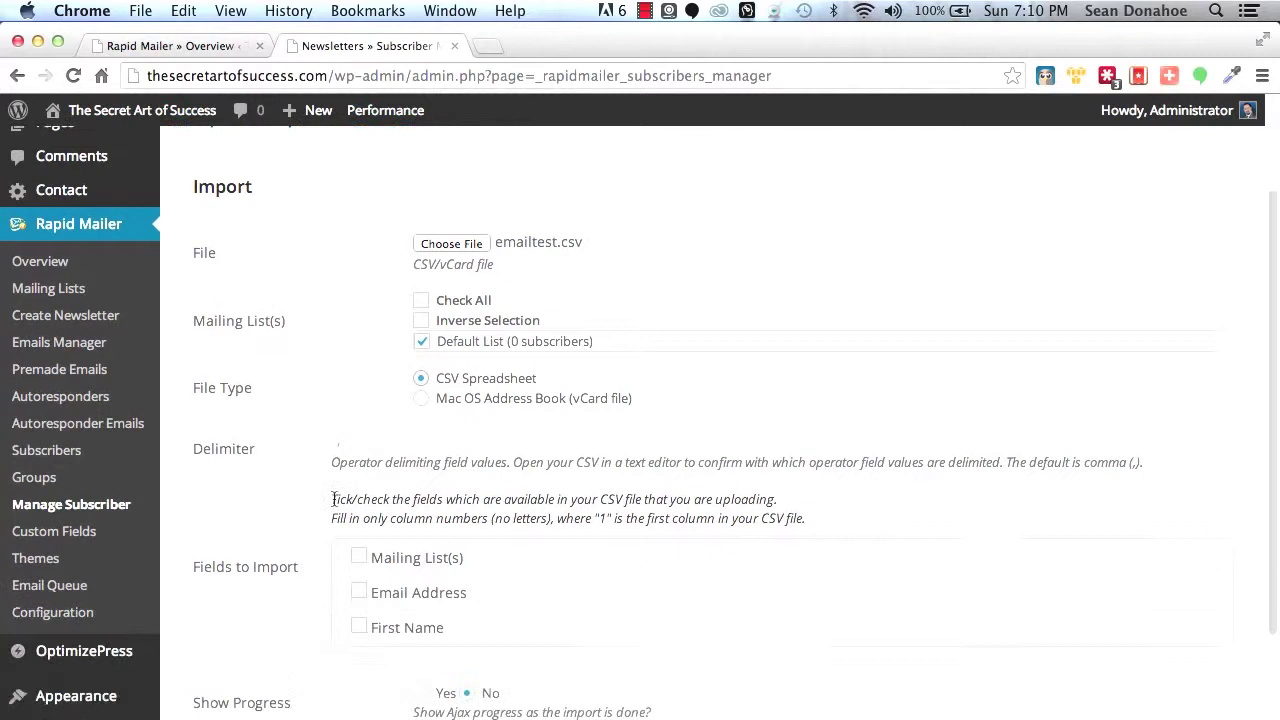
# Include the Email Address field in the import and map it to column number 1.
pyautogui.scroll(-3, 320, 500)
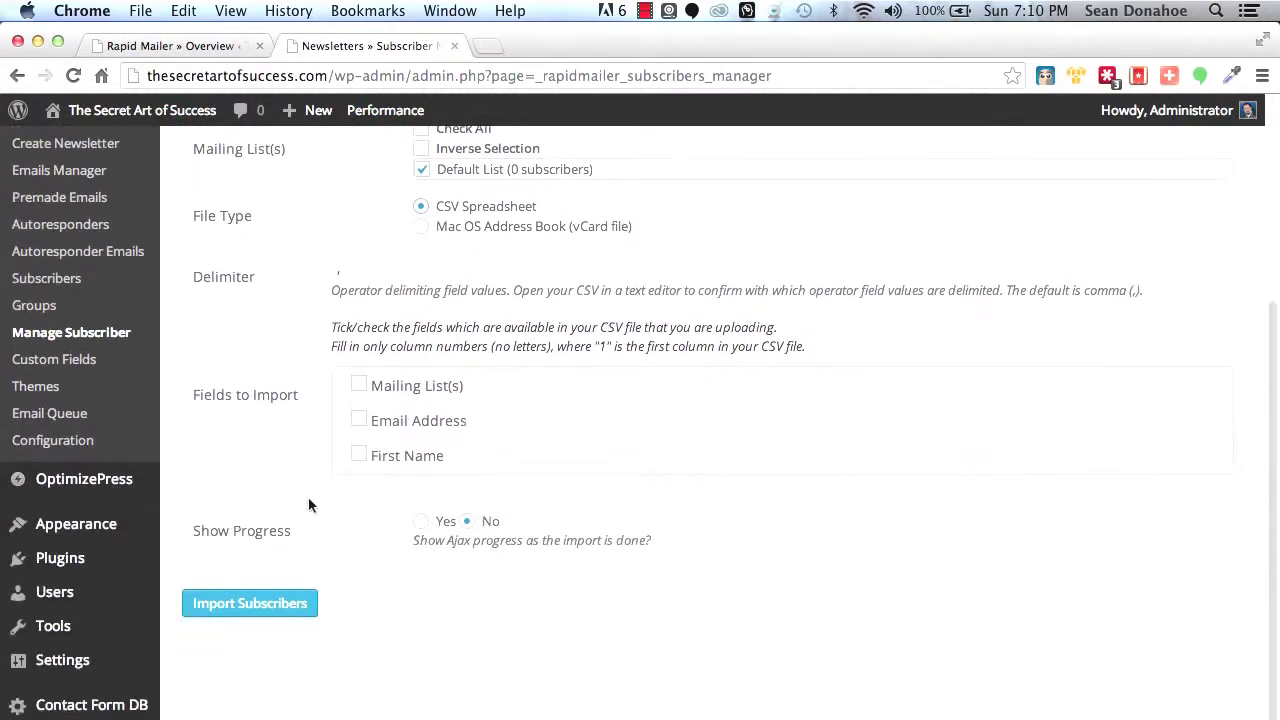
pyautogui.click(360, 421)
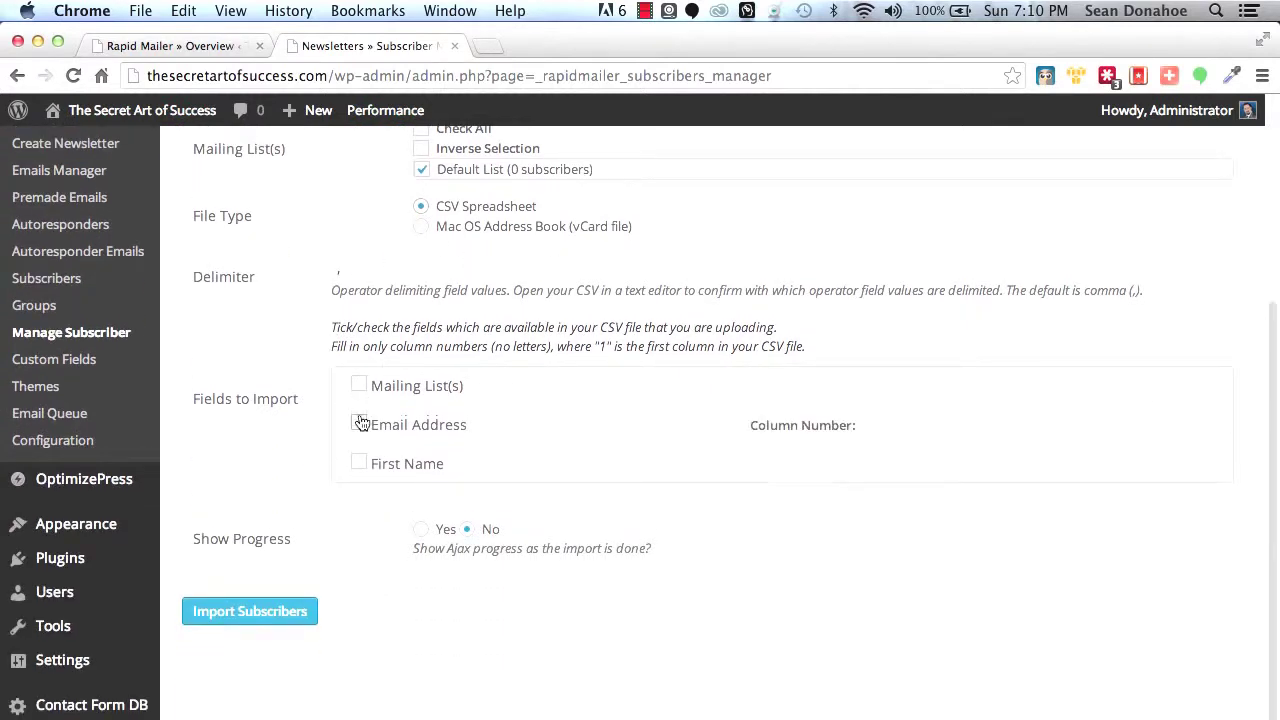
pyautogui.click(882, 424)
pyautogui.write('1')
pyautogui.click(1010, 426)
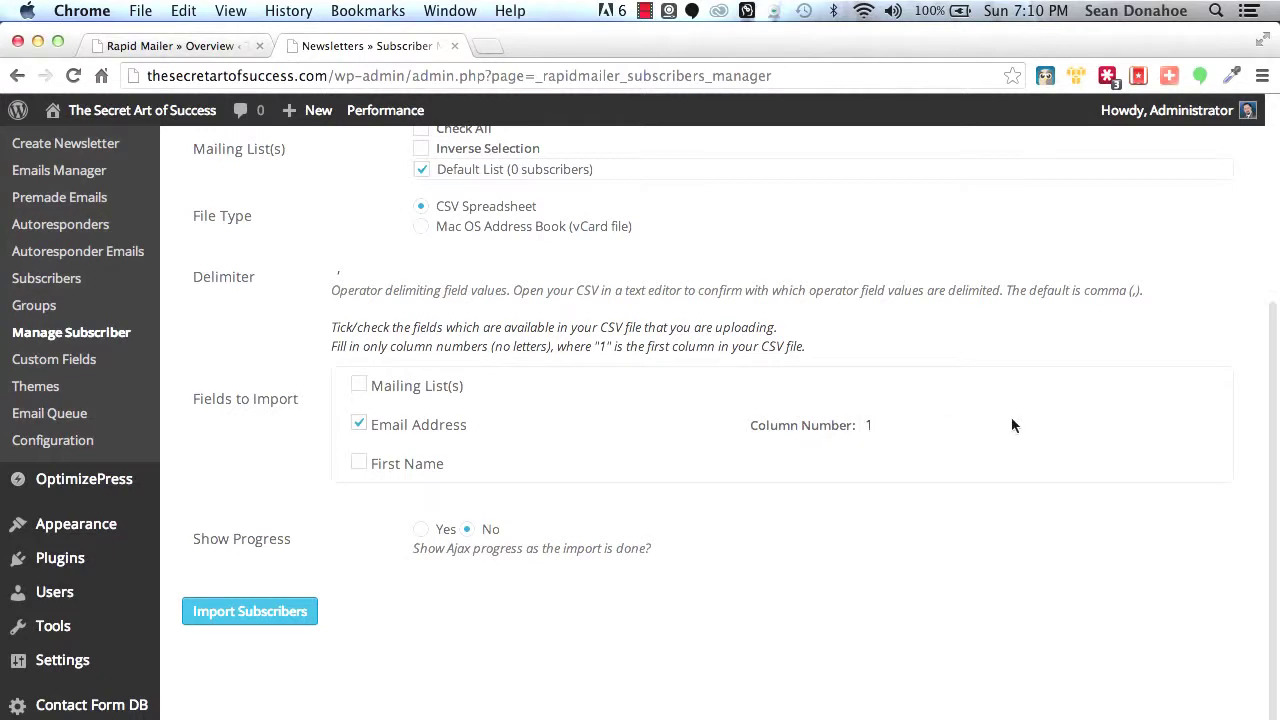
# Turn on Show Progress for the import and start importing the subscribers.
pyautogui.click(420, 530)
pyautogui.scroll(2, 316, 508)
pyautogui.scroll(3, 320, 490)
pyautogui.scroll(-6, 317, 514)
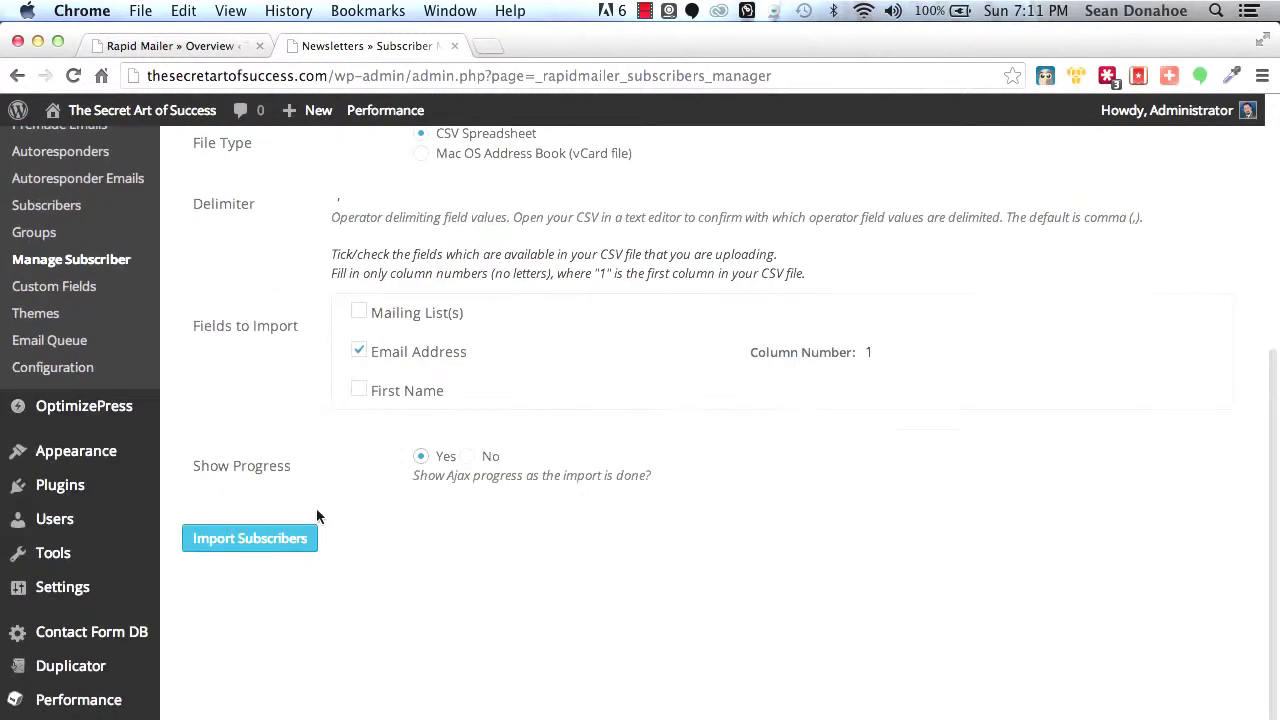
pyautogui.click(249, 540)
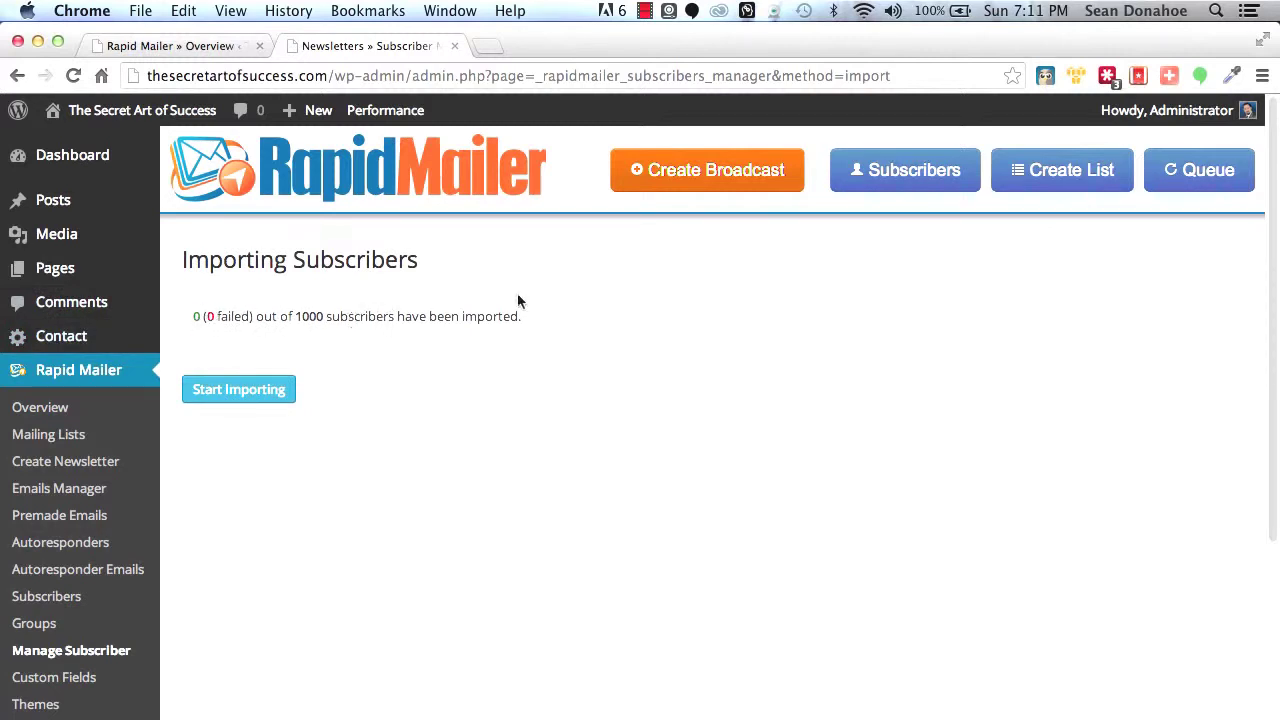
pyautogui.click(233, 392)
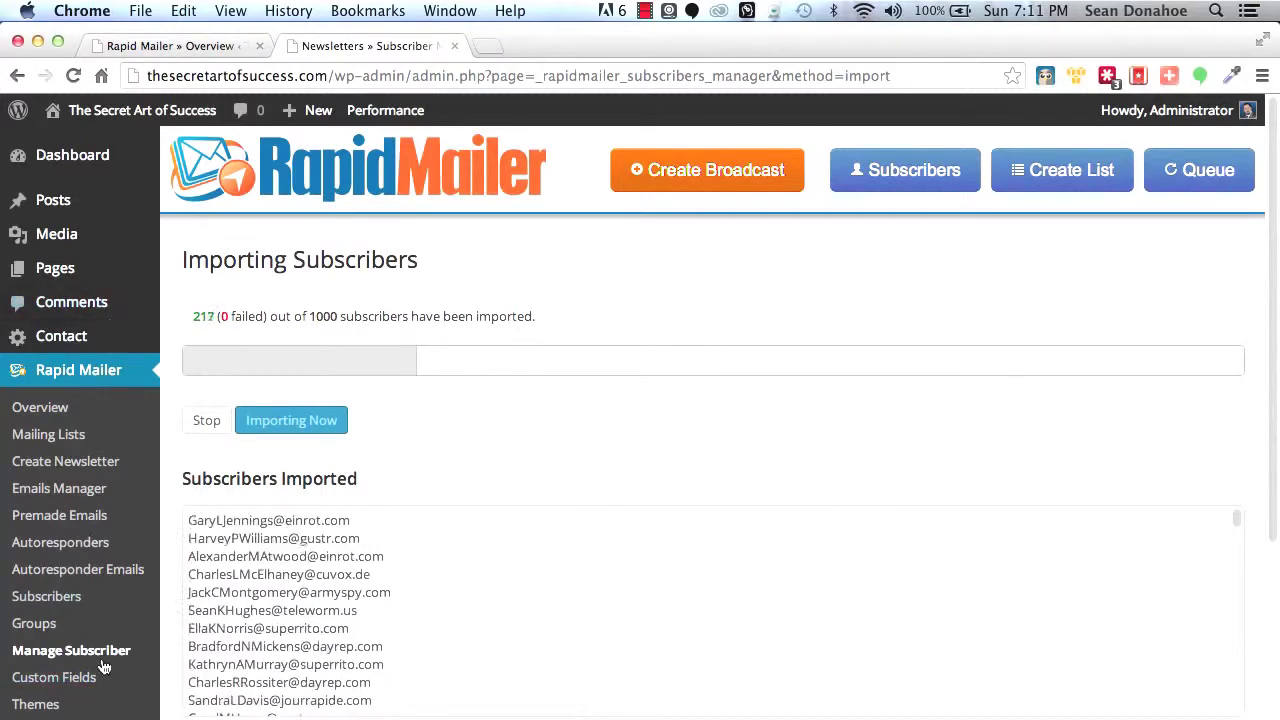
# Open Rapid Mailer's Custom Fields page in a separate browser tab while the import runs, and view it.
pyautogui.scroll(-1, 100, 668)
pyautogui.scroll(-3, 30, 670)
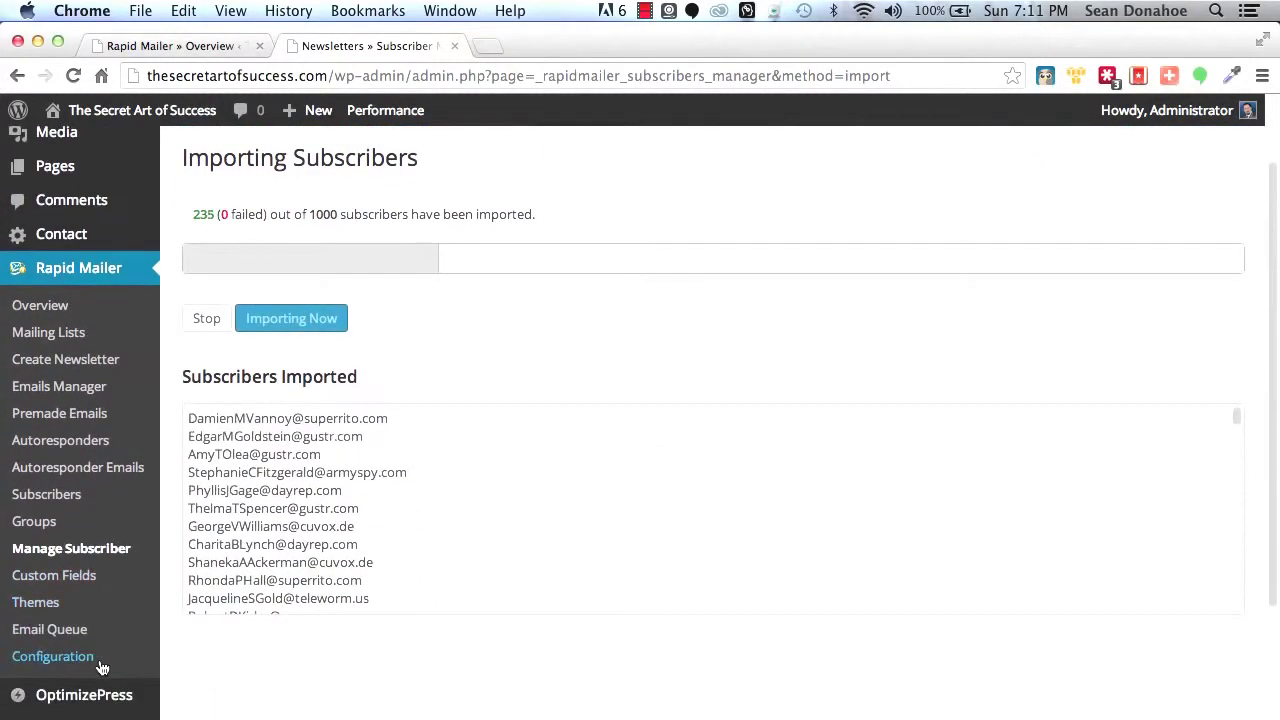
pyautogui.rightClick(28, 585)
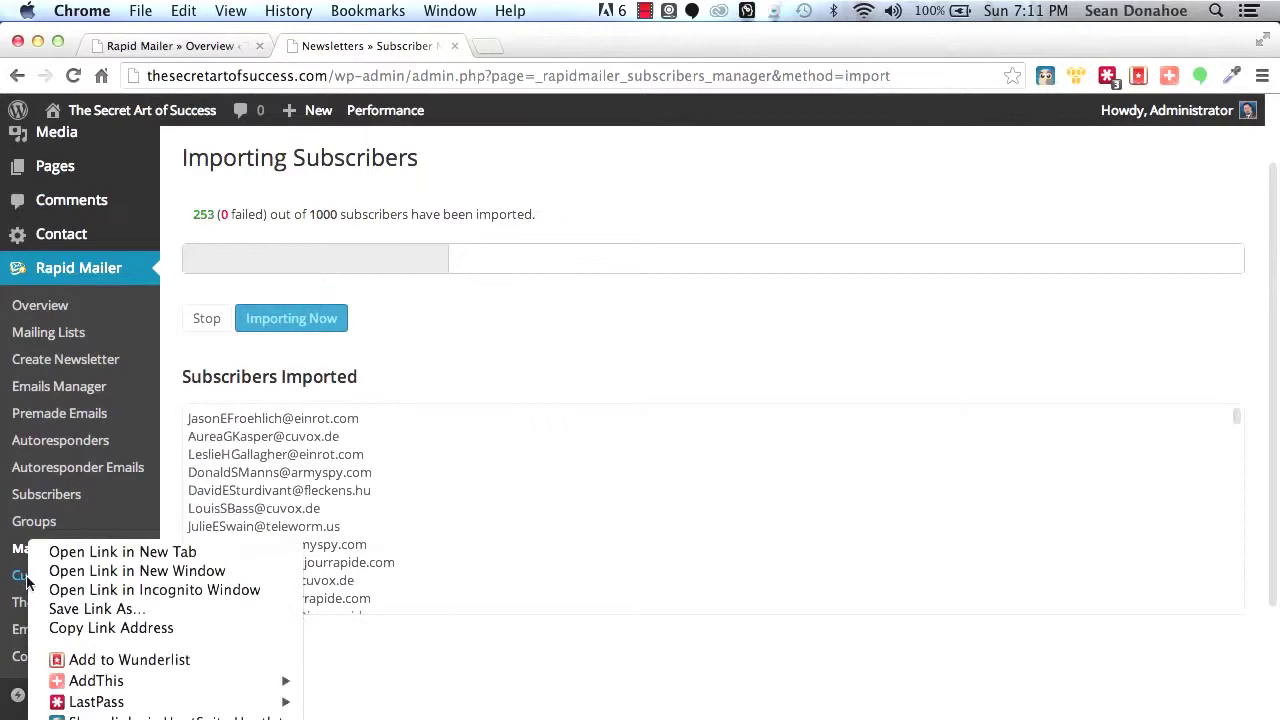
pyautogui.click(146, 563)
pyautogui.click(585, 44)
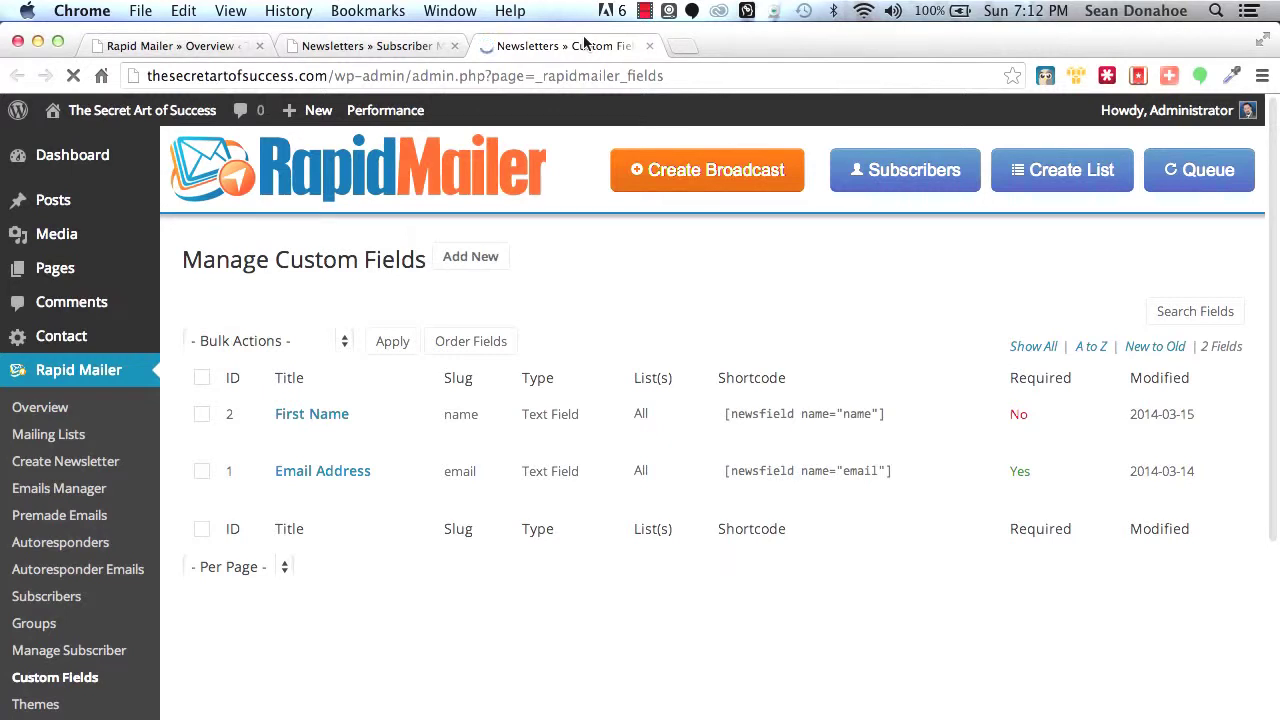
# Go to Rapid Mailer's Themes page, look over the available themes, and start creating a new theme.
pyautogui.click(25, 706)
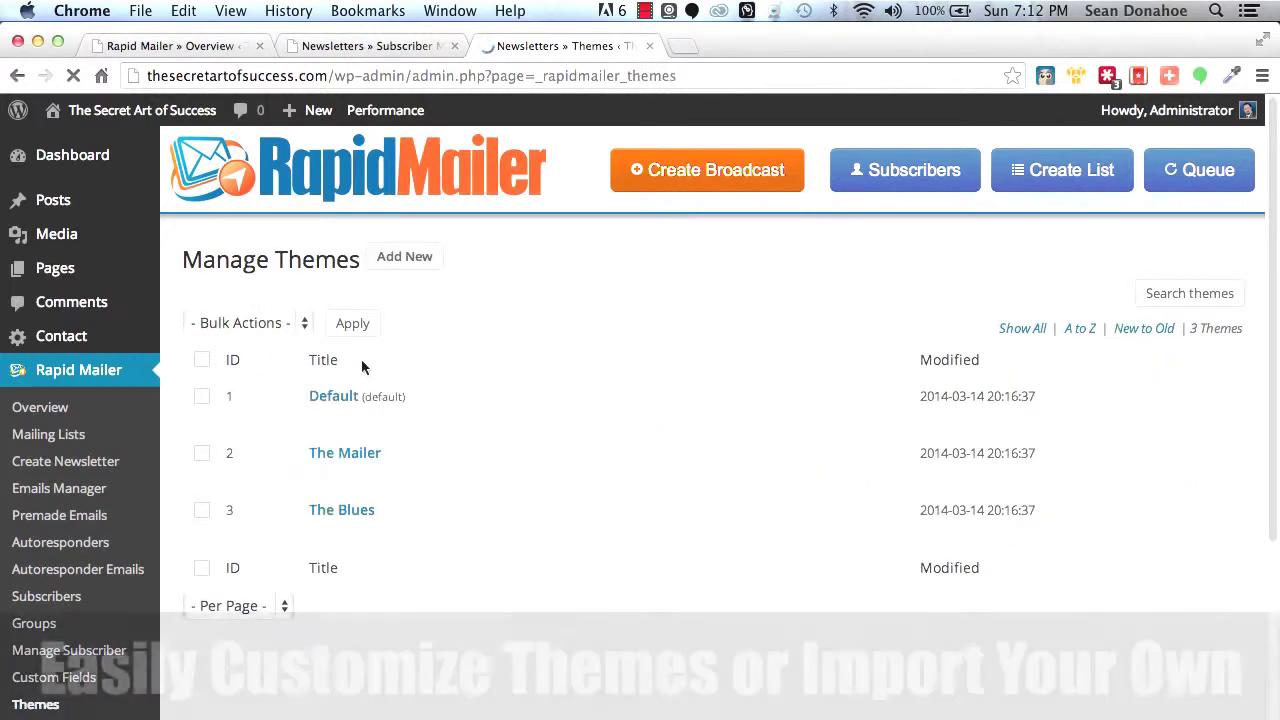
pyautogui.moveTo(330, 545)
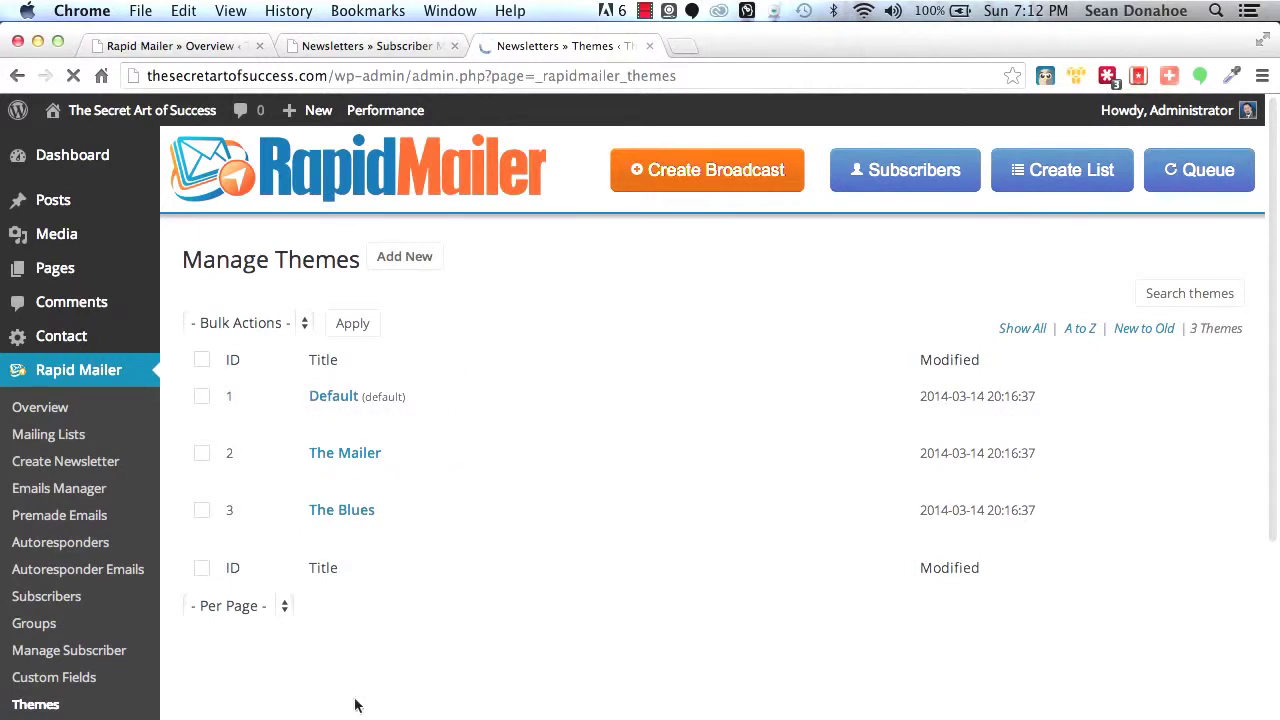
pyautogui.click(415, 257)
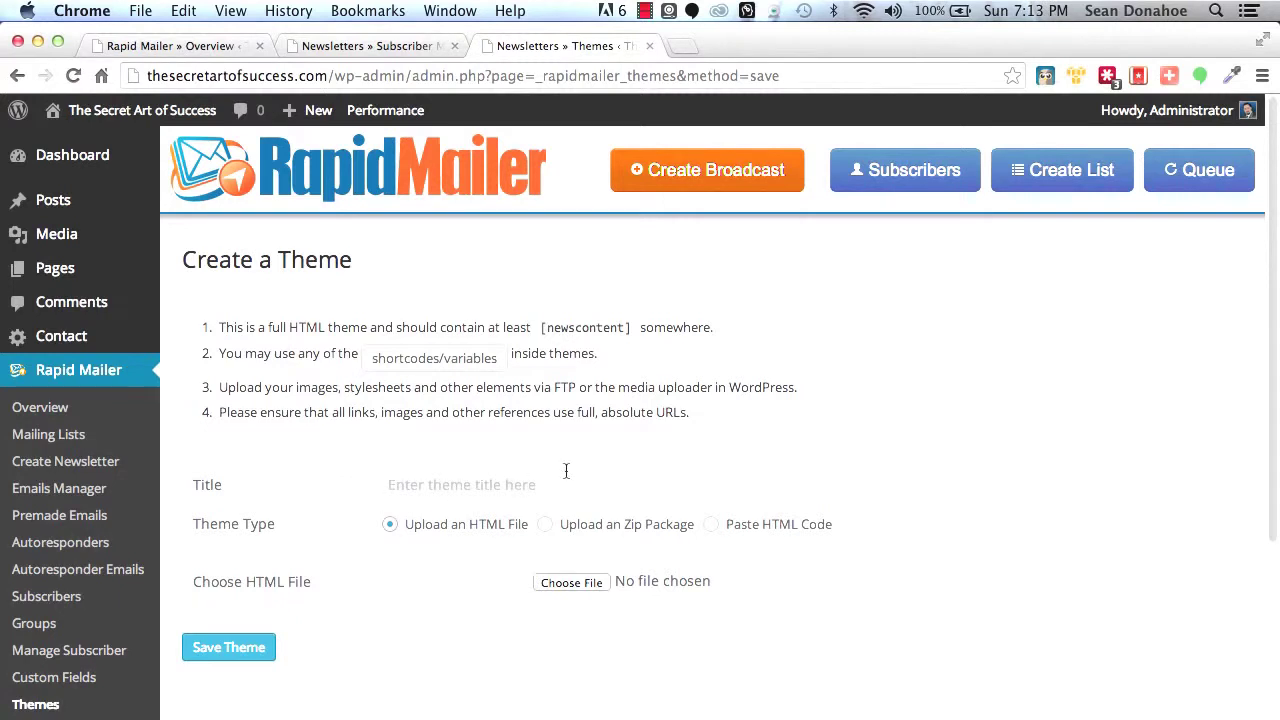
# Look at the Paste HTML Code, Upload an Zip Package and Upload an HTML File options for the new theme.
pyautogui.click(743, 529)
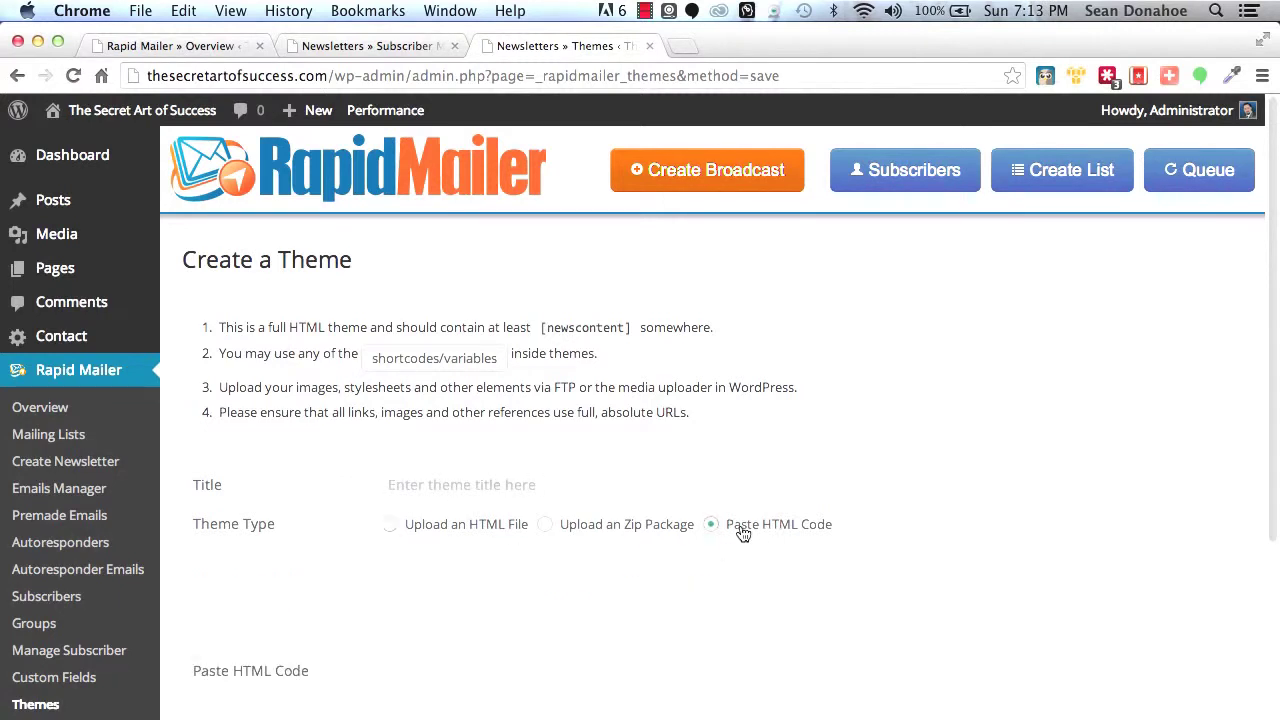
pyautogui.scroll(-2, 525, 688)
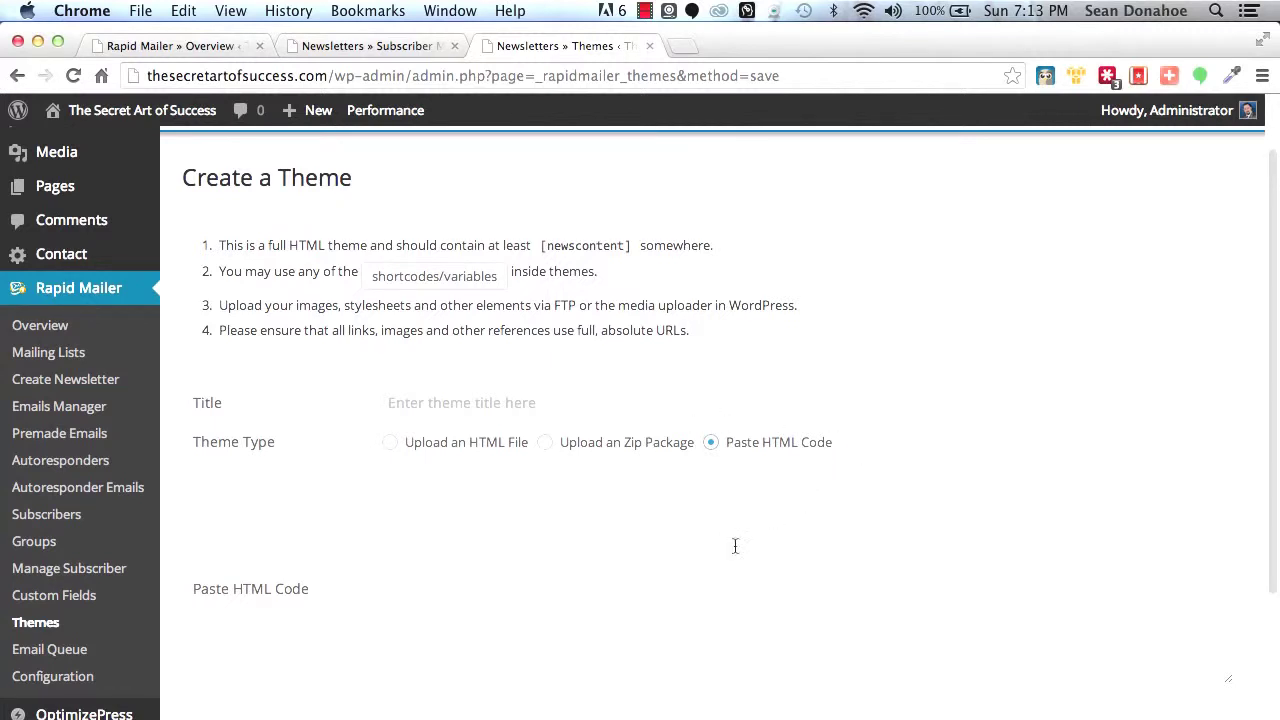
pyautogui.scroll(-1, 851, 606)
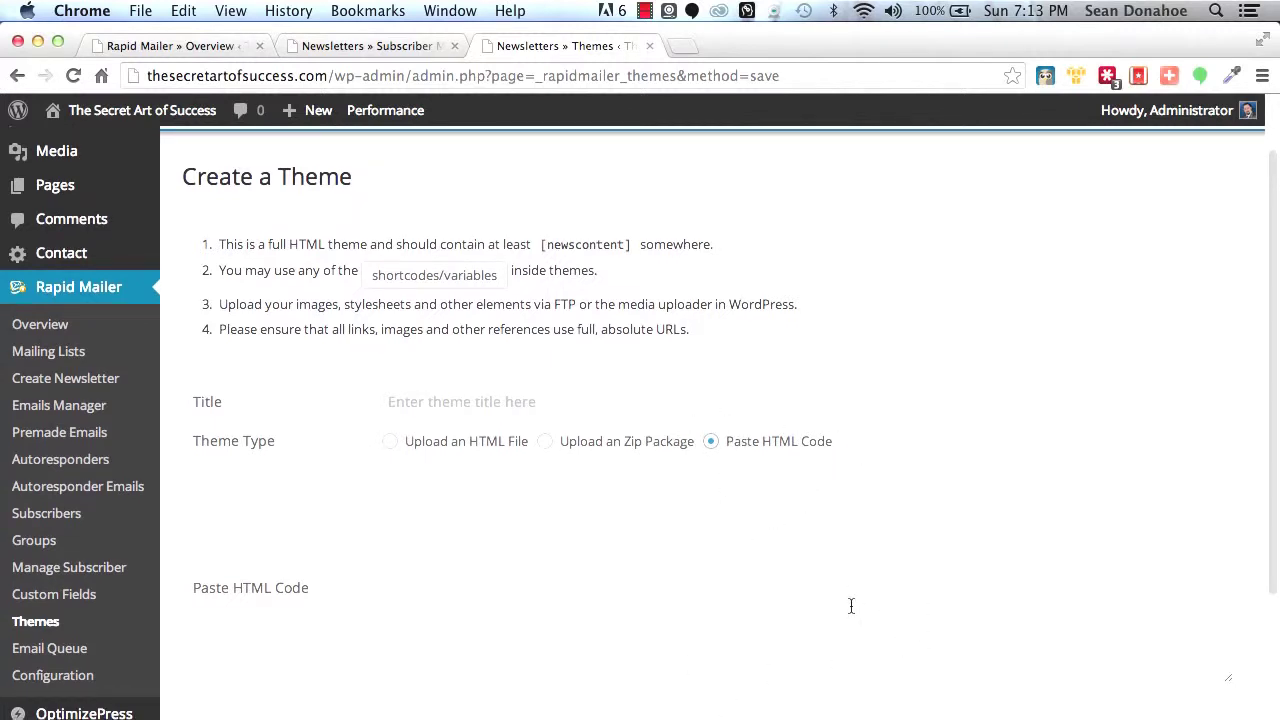
pyautogui.click(543, 442)
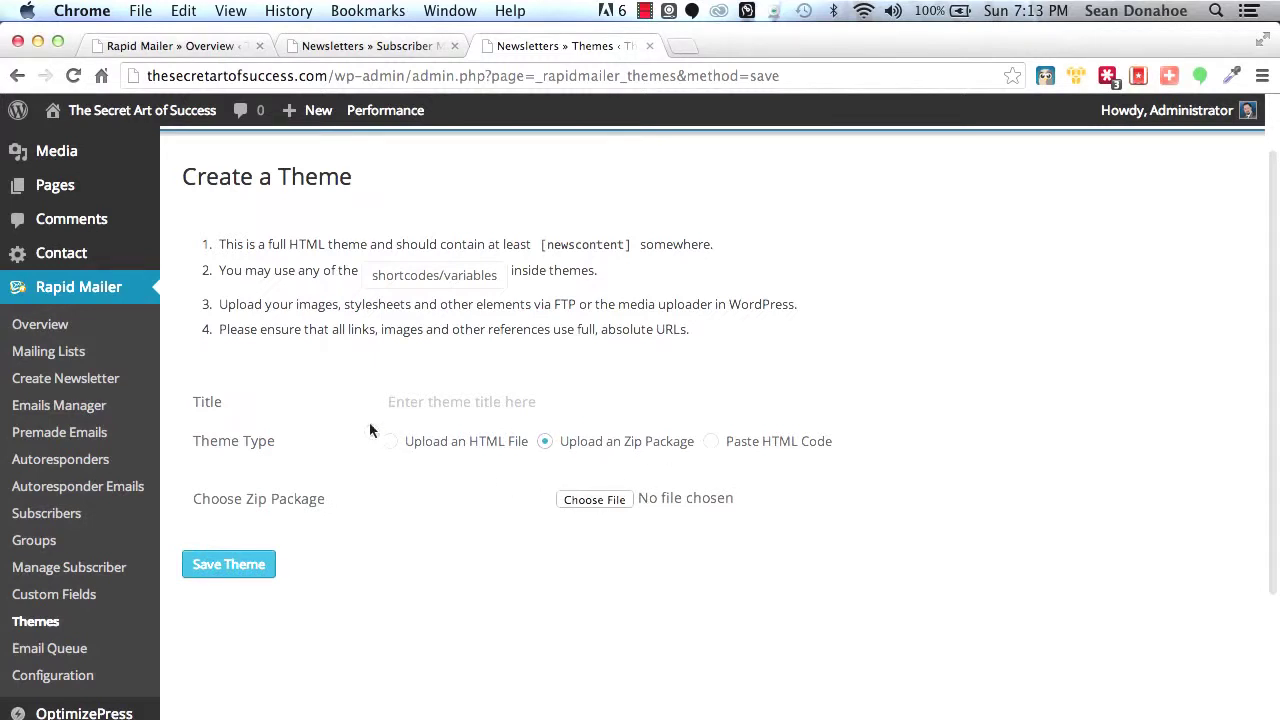
pyautogui.click(412, 440)
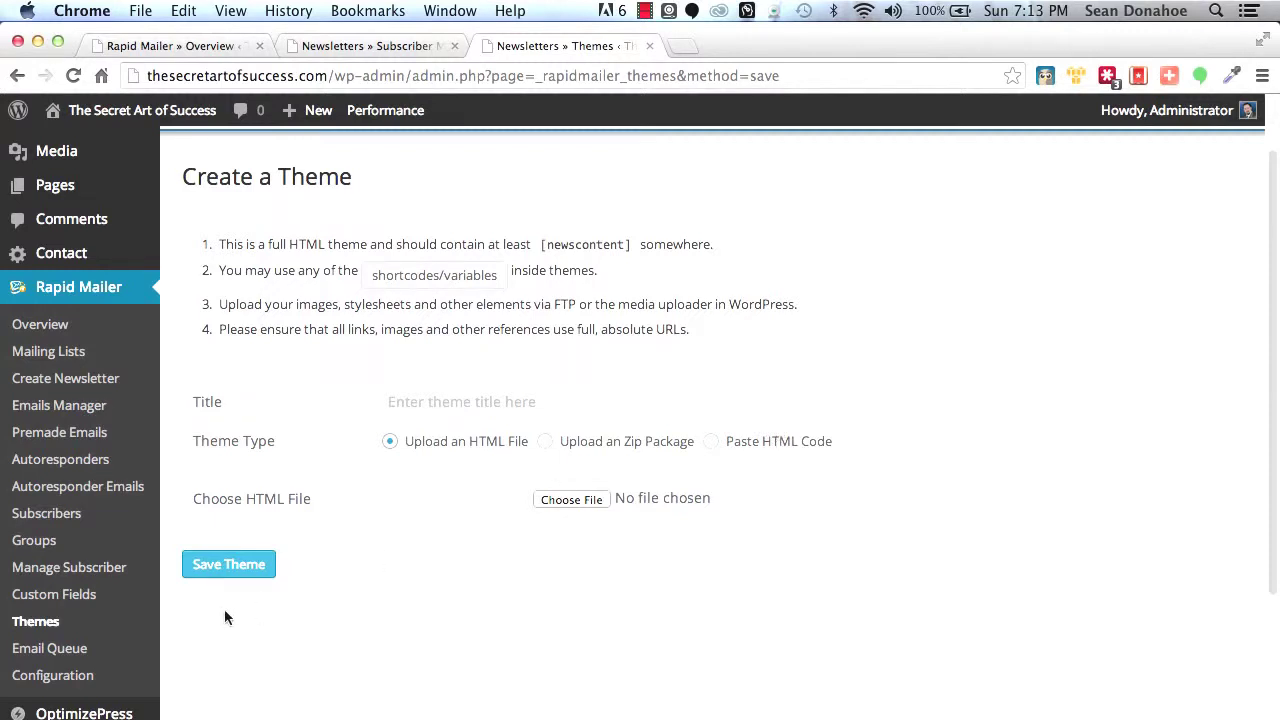
# Open Rapid Mailer's Email Queue page and examine the schedule details, including the emails per schedule interval.
pyautogui.click(75, 657)
pyautogui.scroll(-5, 440, 621)
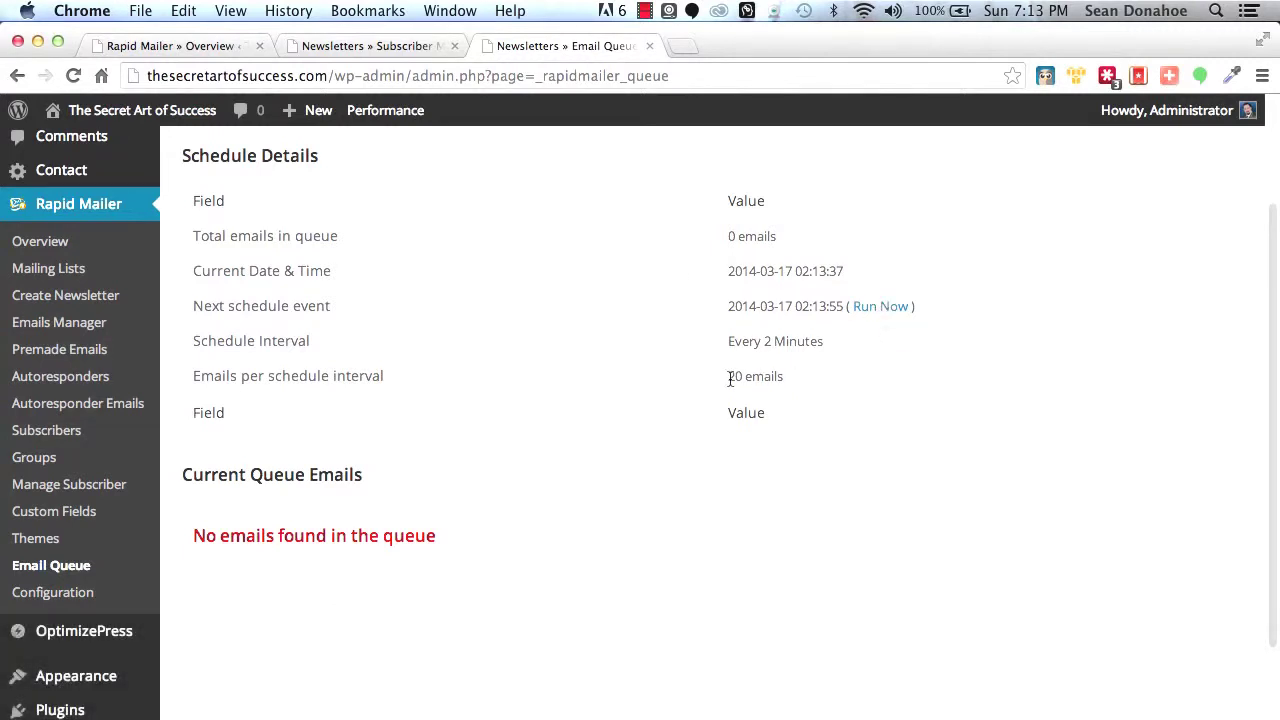
pyautogui.moveTo(745, 377); pyautogui.dragTo(788, 375)
pyautogui.click(874, 390)
# Open Rapid Mailer's Configuration page and look over the General Mail Settings.
pyautogui.click(44, 600)
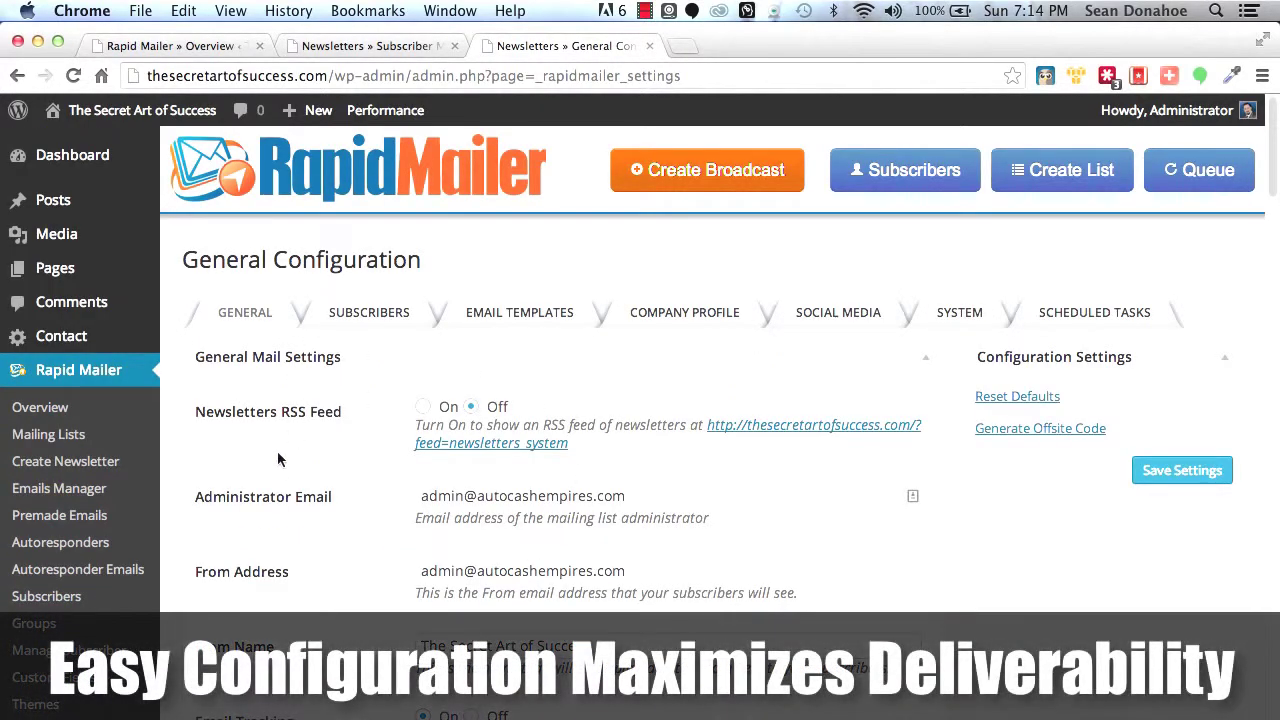
pyautogui.scroll(-1, 351, 490)
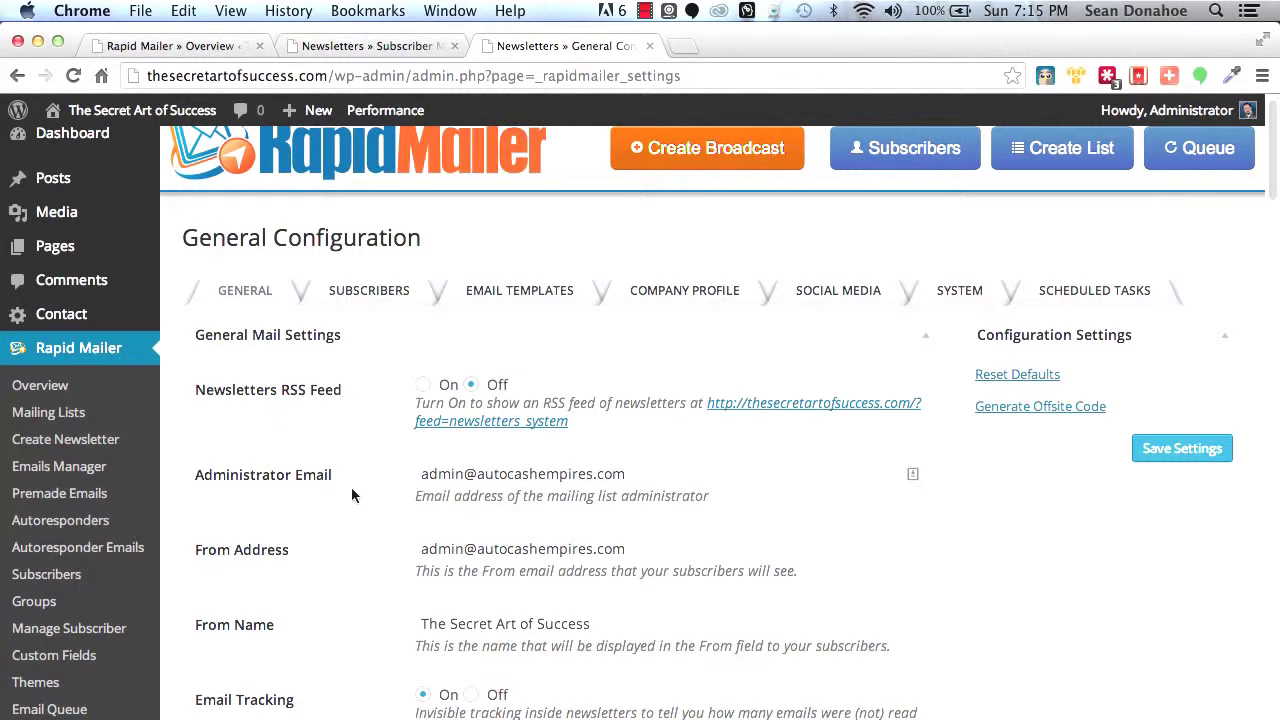
pyautogui.scroll(1, 351, 494)
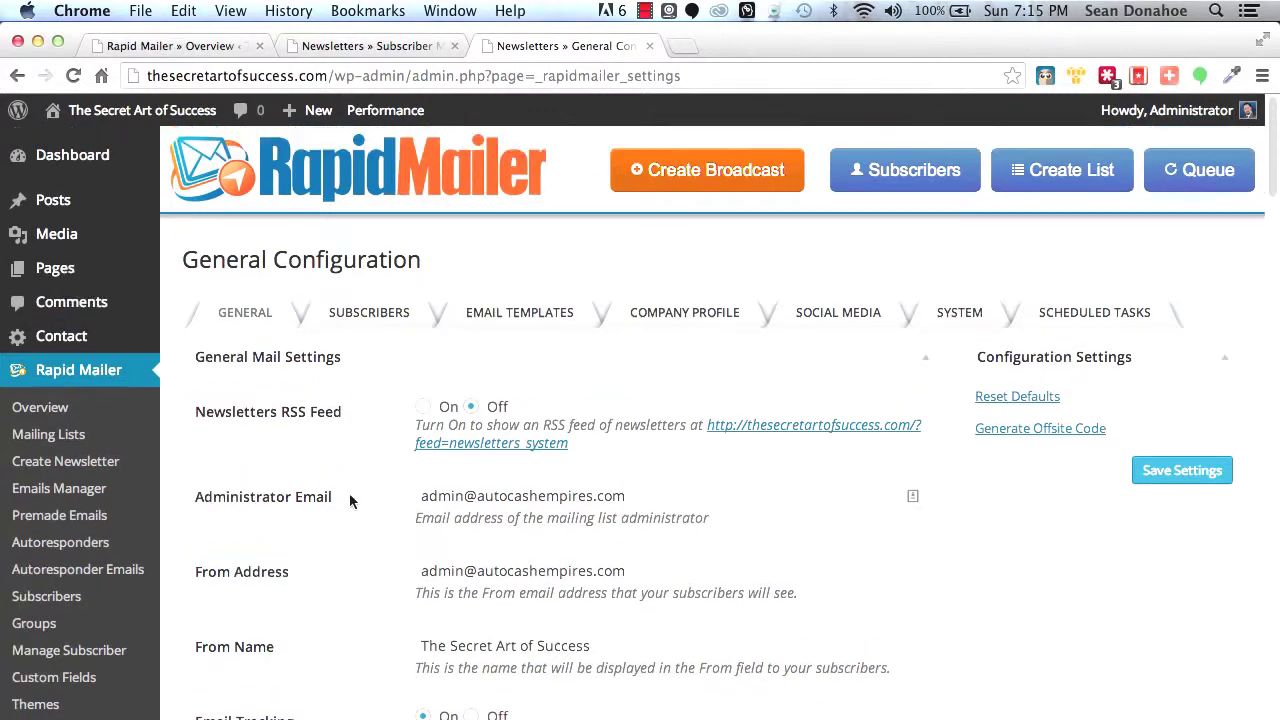
# Try the Gmail SMTP and WP Mail options for Mail Type, and set it to SMTP Server.
pyautogui.scroll(-10, 350, 496)
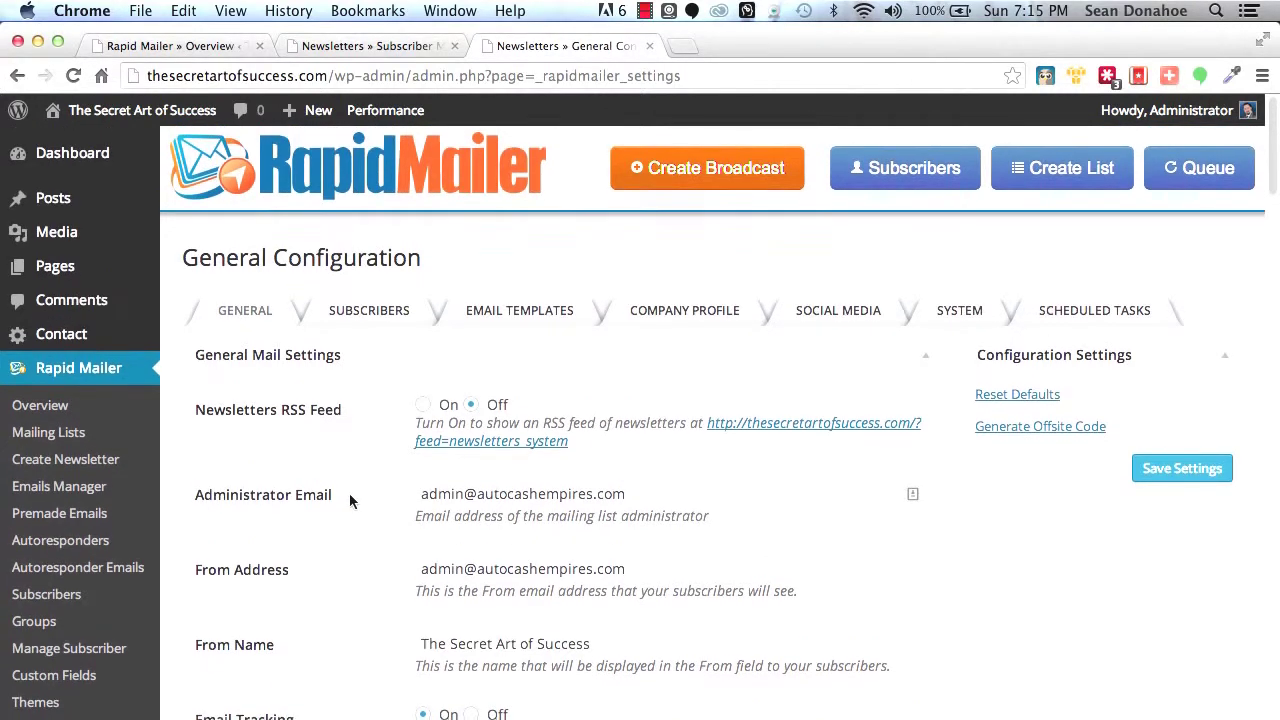
pyautogui.scroll(-1, 350, 501)
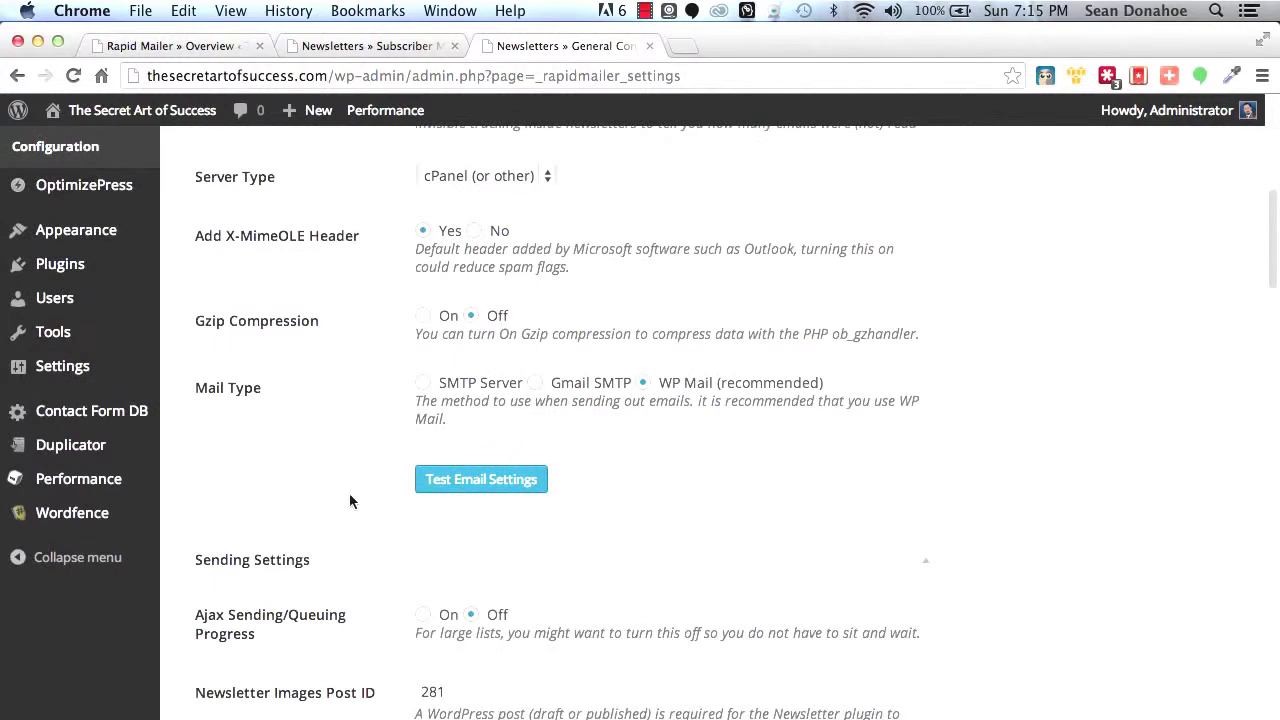
pyautogui.click(540, 385)
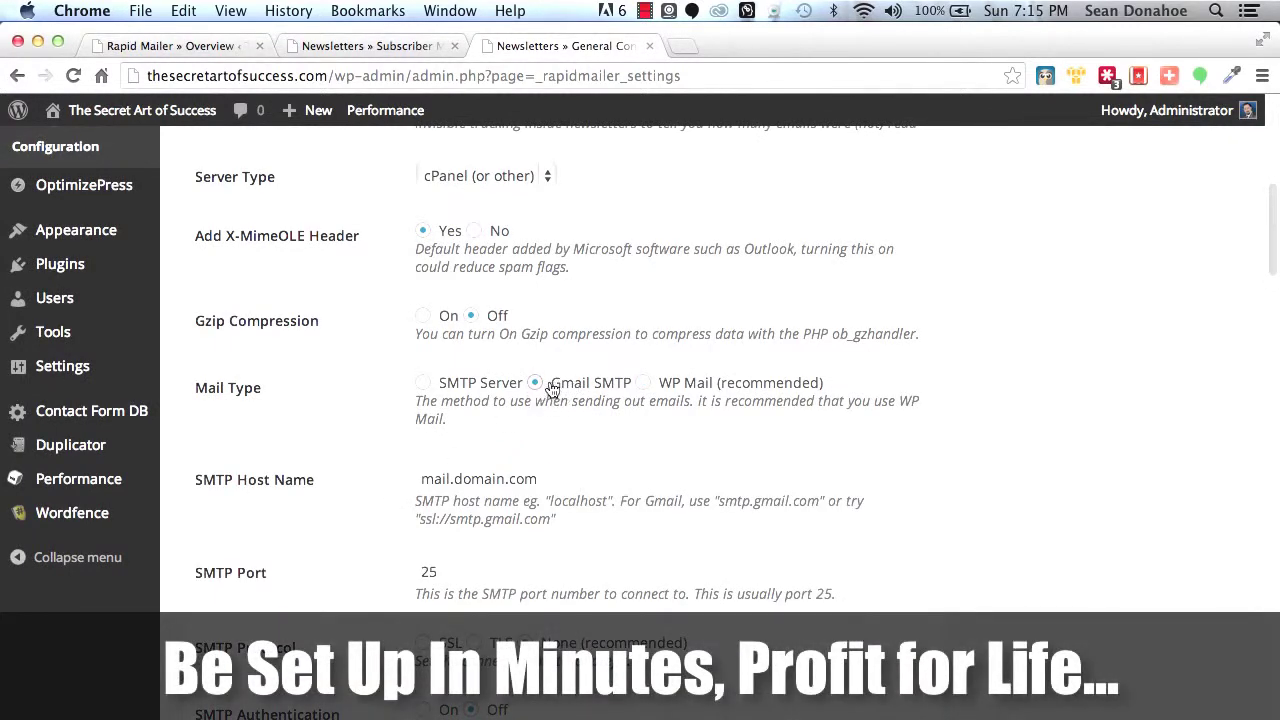
pyautogui.click(643, 385)
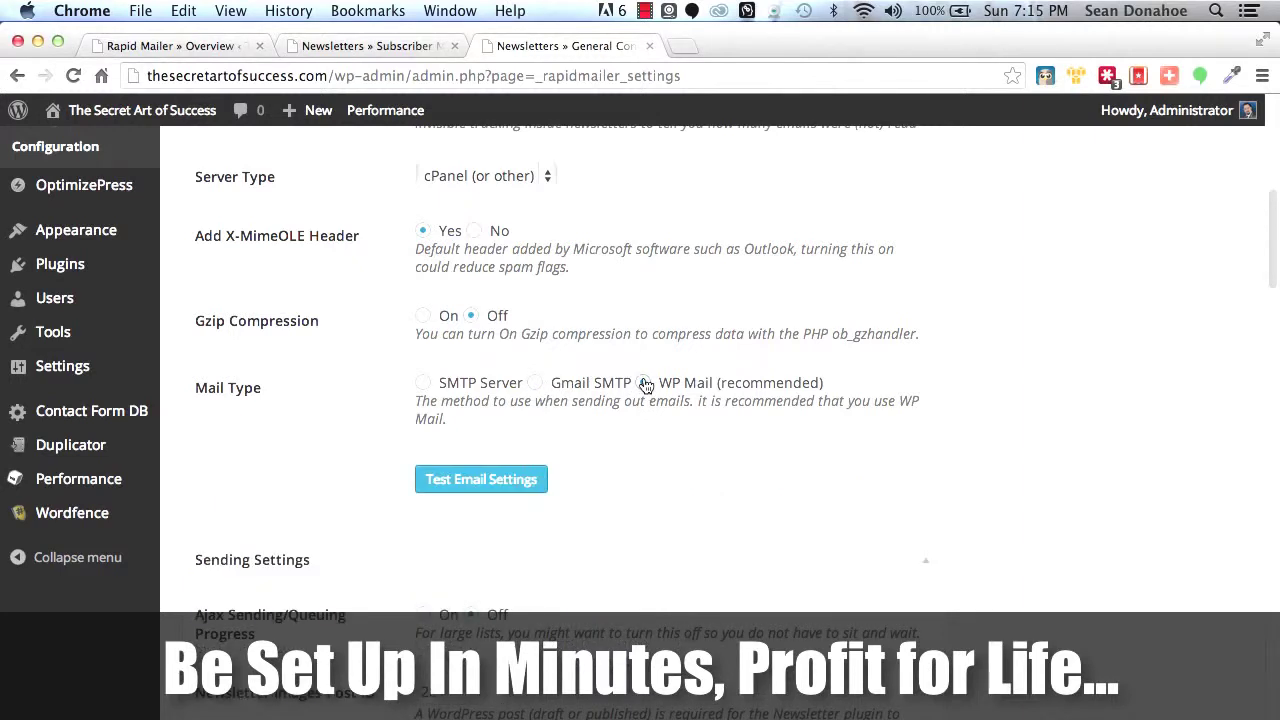
pyautogui.click(424, 384)
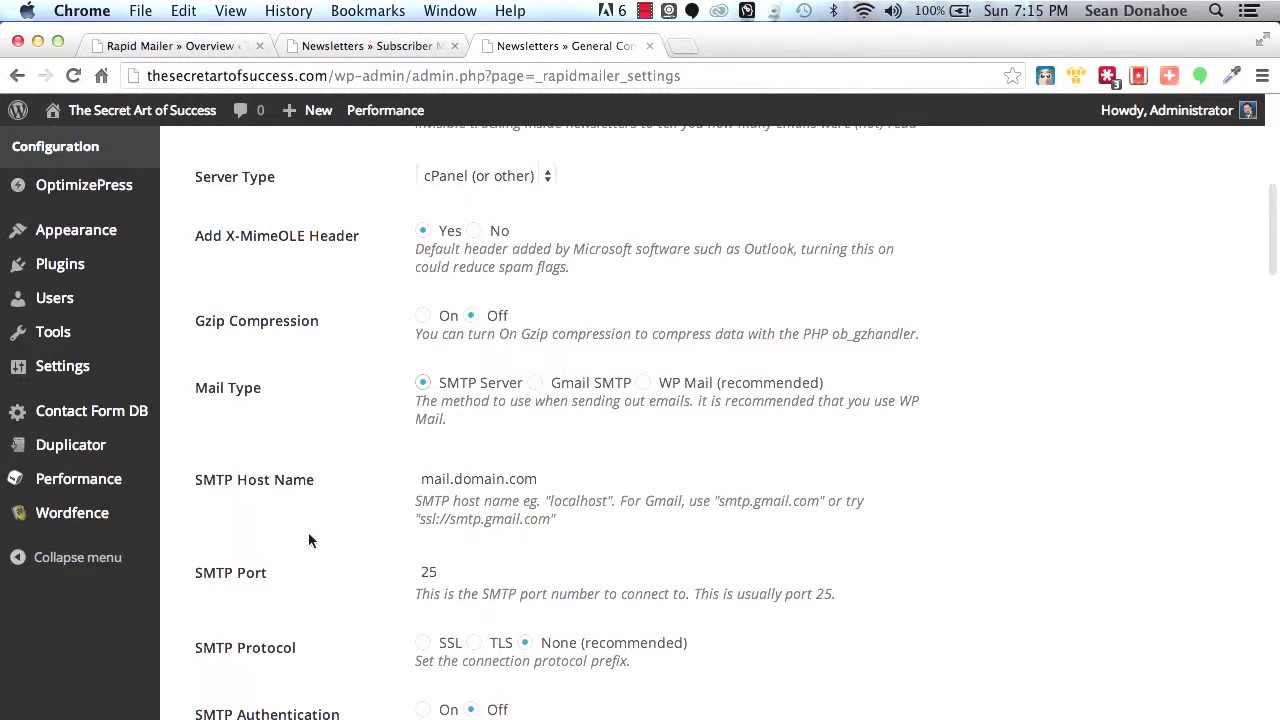
# Look through the SMTP, sending, default subscription form, post publishing and email scheduling settings of the general configuration.
pyautogui.scroll(-3, 308, 535)
pyautogui.scroll(-6, 308, 540)
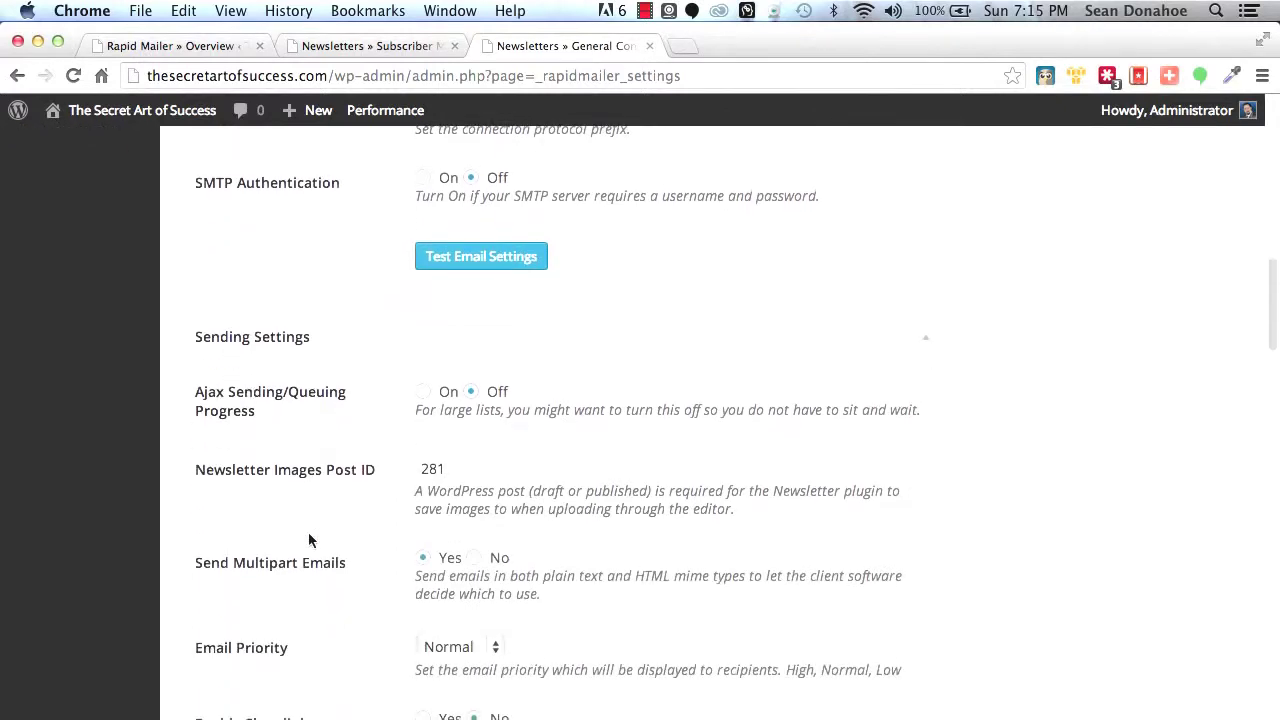
pyautogui.scroll(-12, 308, 540)
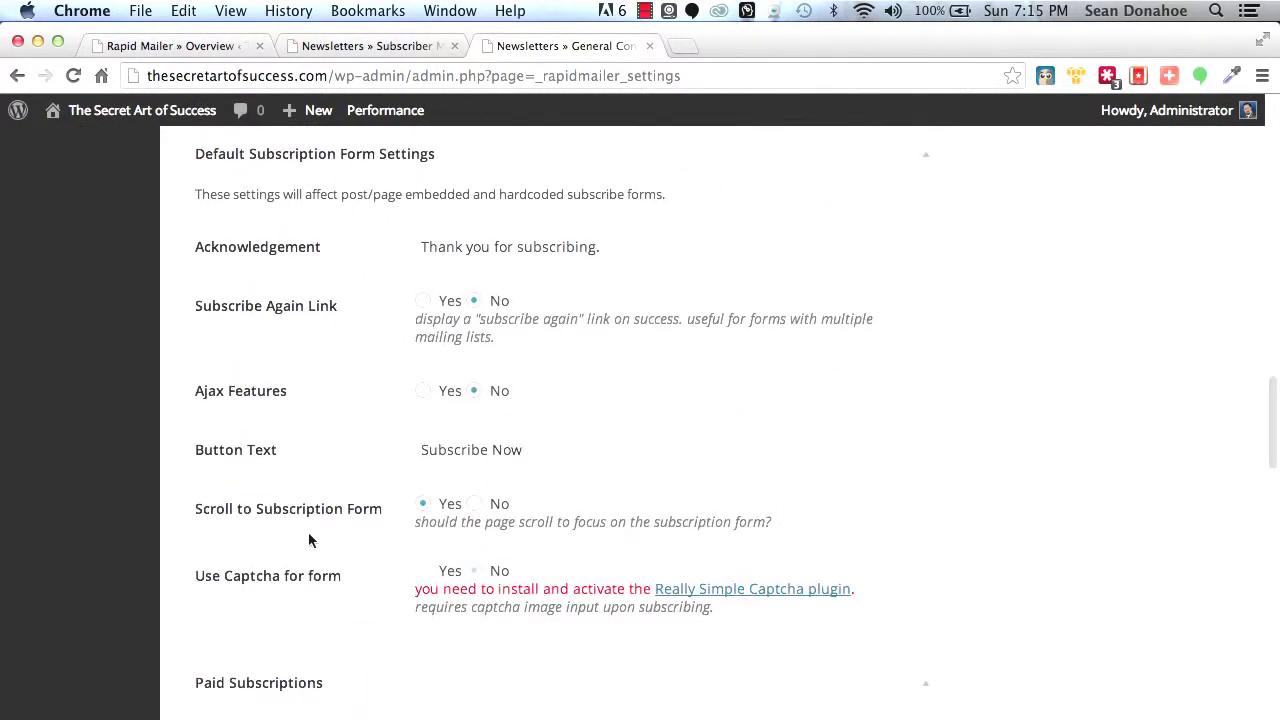
pyautogui.scroll(-9, 308, 540)
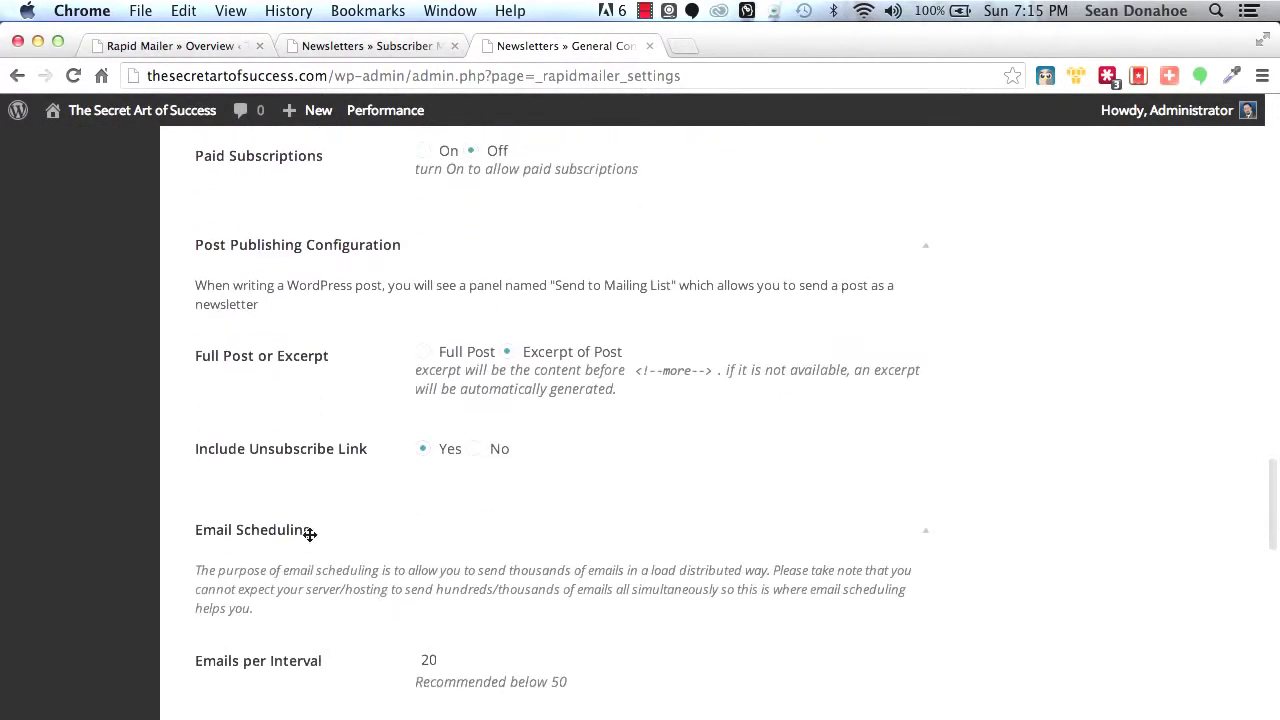
pyautogui.scroll(15, 308, 540)
pyautogui.scroll(10, 308, 540)
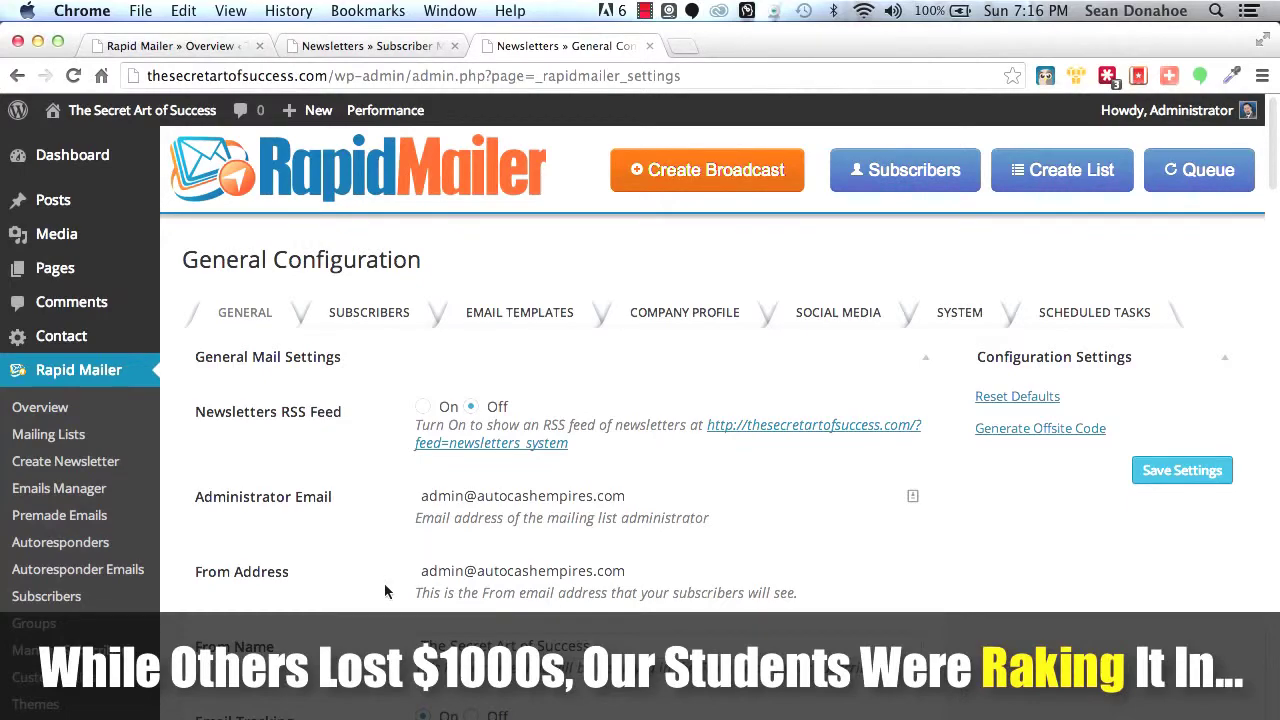
# Turn Paid Subscriptions on, view its currency, payment method and PayPal settings, and turn it back off.
pyautogui.scroll(-15, 384, 591)
pyautogui.scroll(-10, 385, 591)
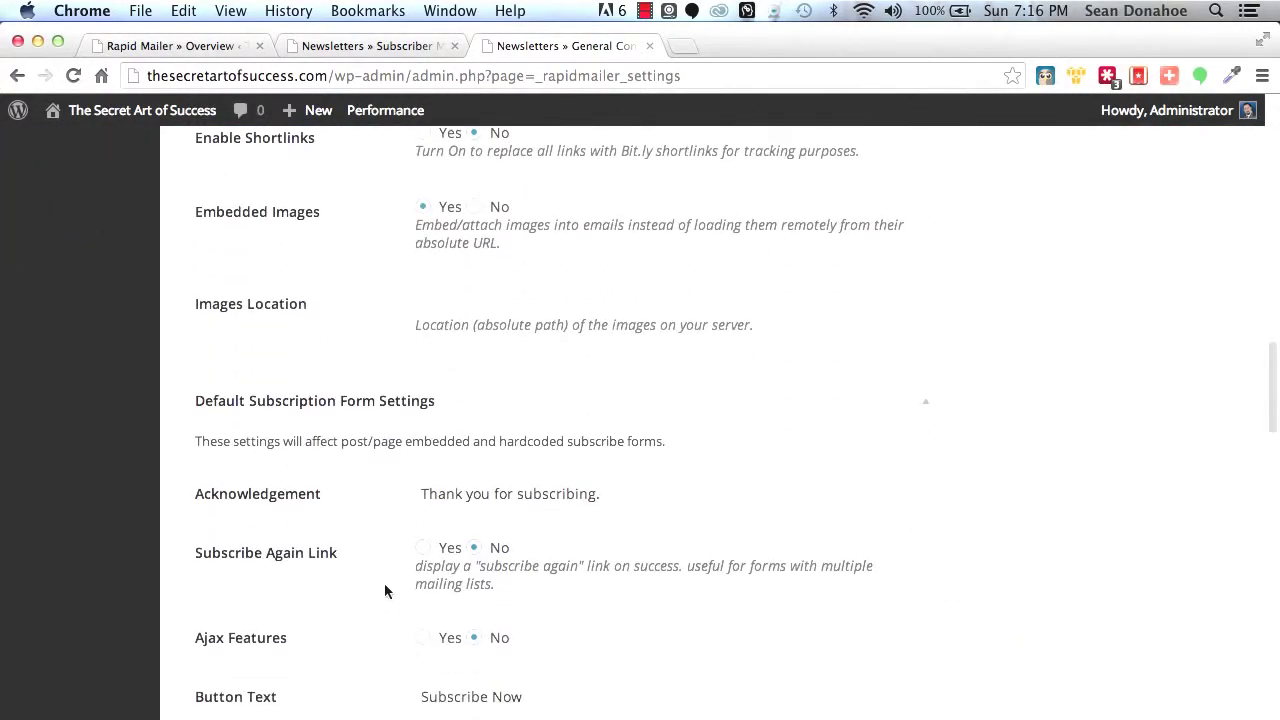
pyautogui.scroll(-3, 385, 585)
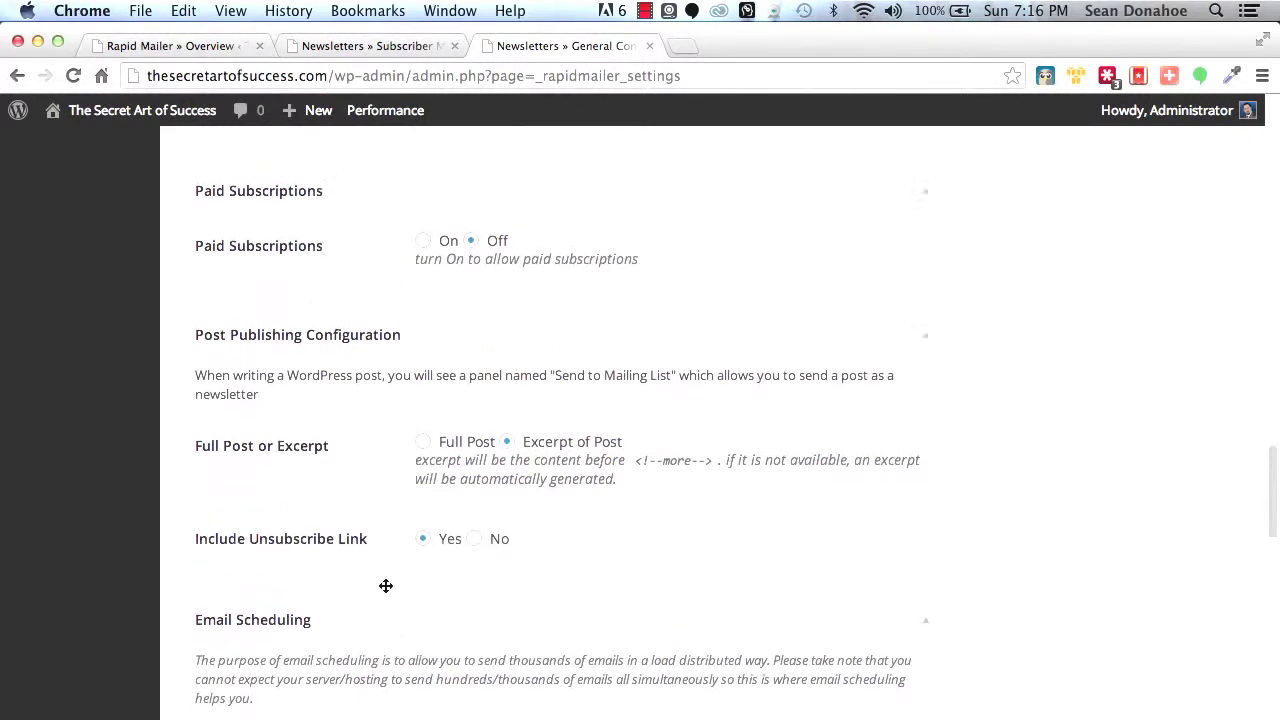
pyautogui.scroll(1, 386, 585)
pyautogui.click(421, 279)
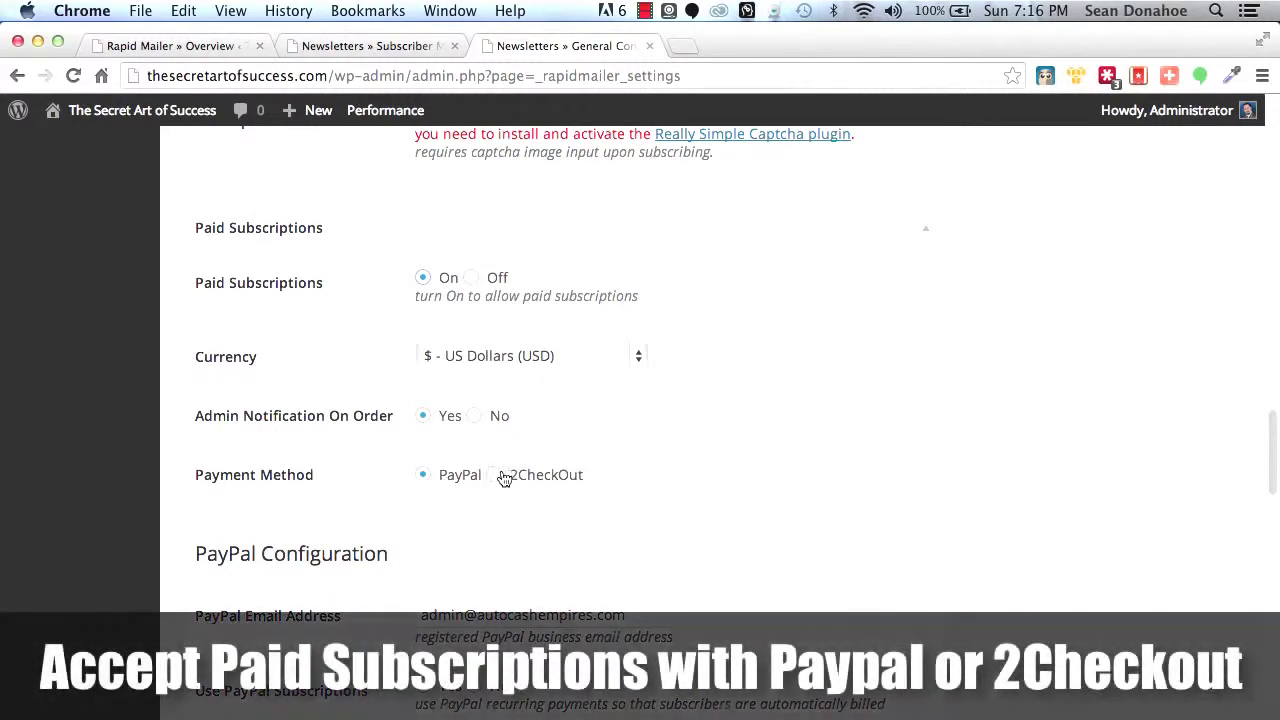
pyautogui.scroll(-1, 329, 514)
pyautogui.scroll(-2, 329, 514)
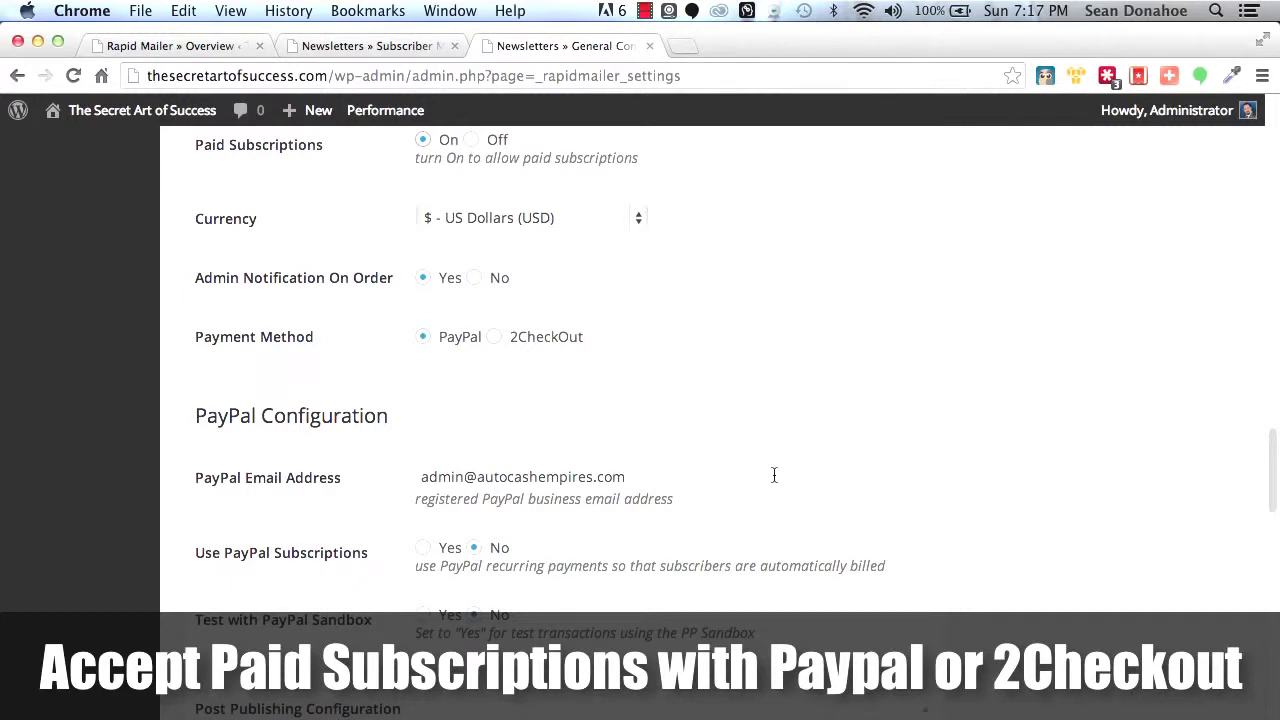
pyautogui.scroll(1, 644, 384)
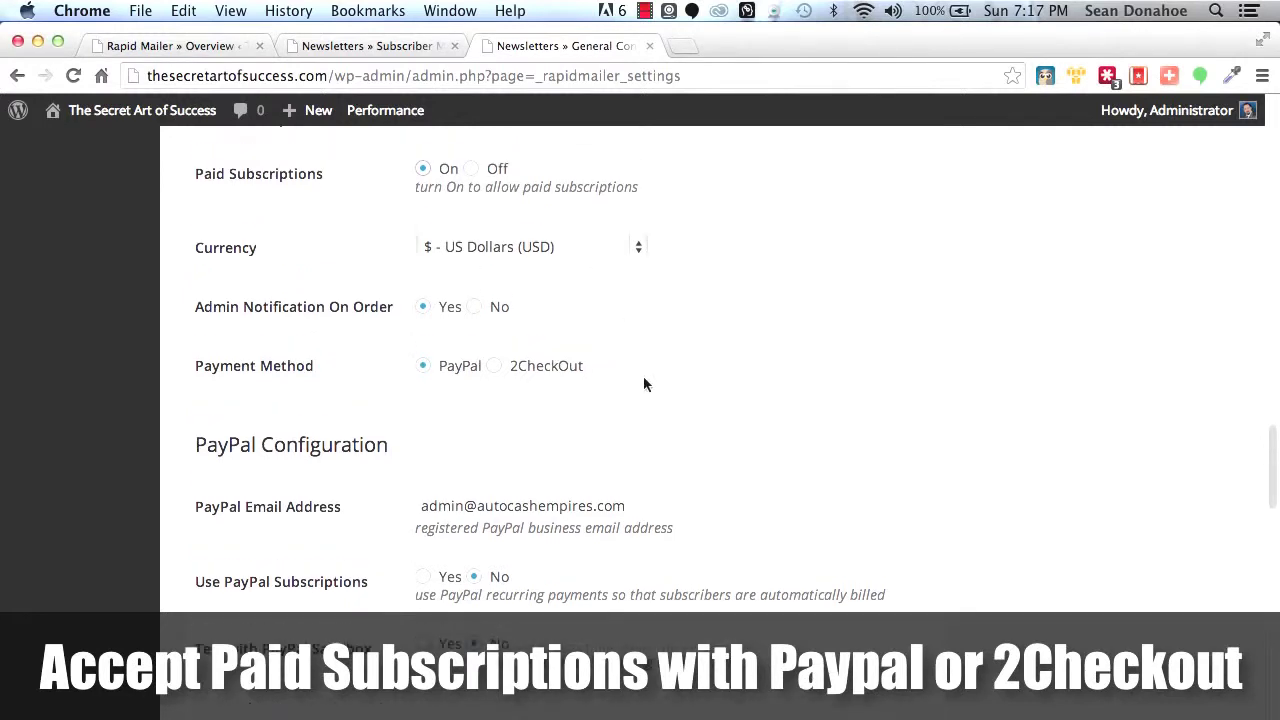
pyautogui.click(471, 168)
# Look over the Bounce Configuration and Email Scheduling settings.
pyautogui.scroll(-15, 193, 585)
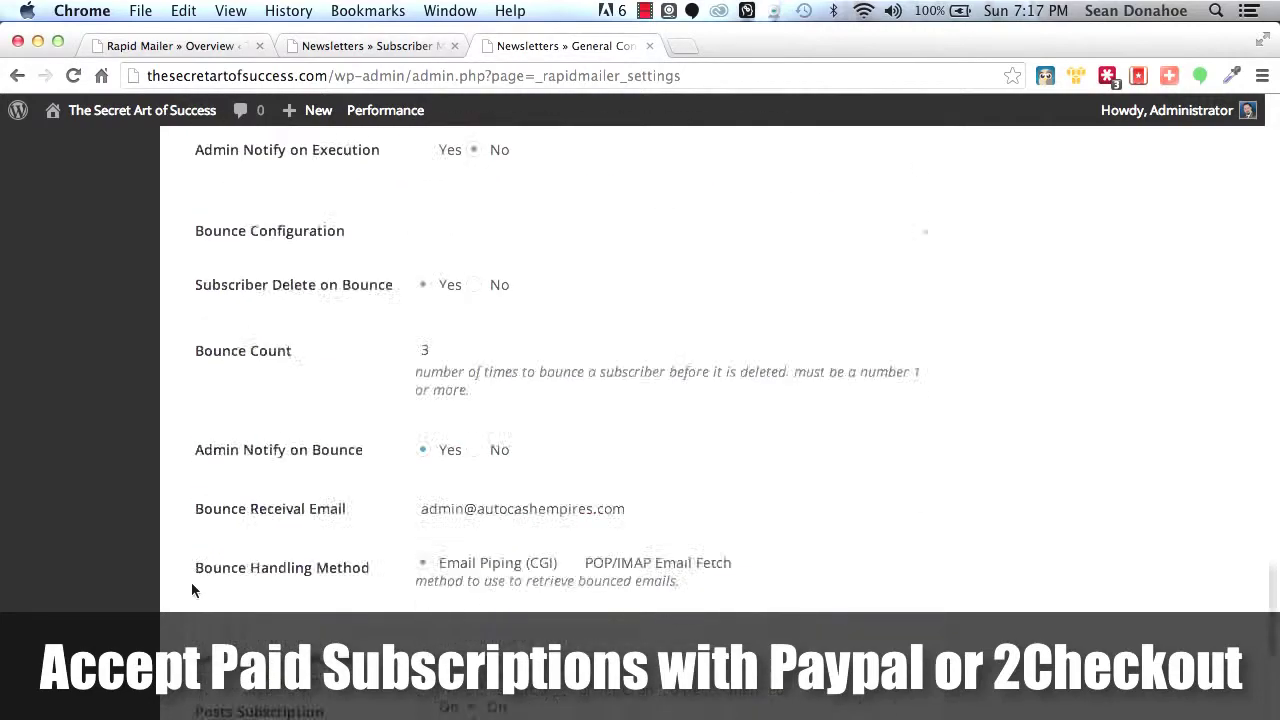
pyautogui.scroll(20, 193, 590)
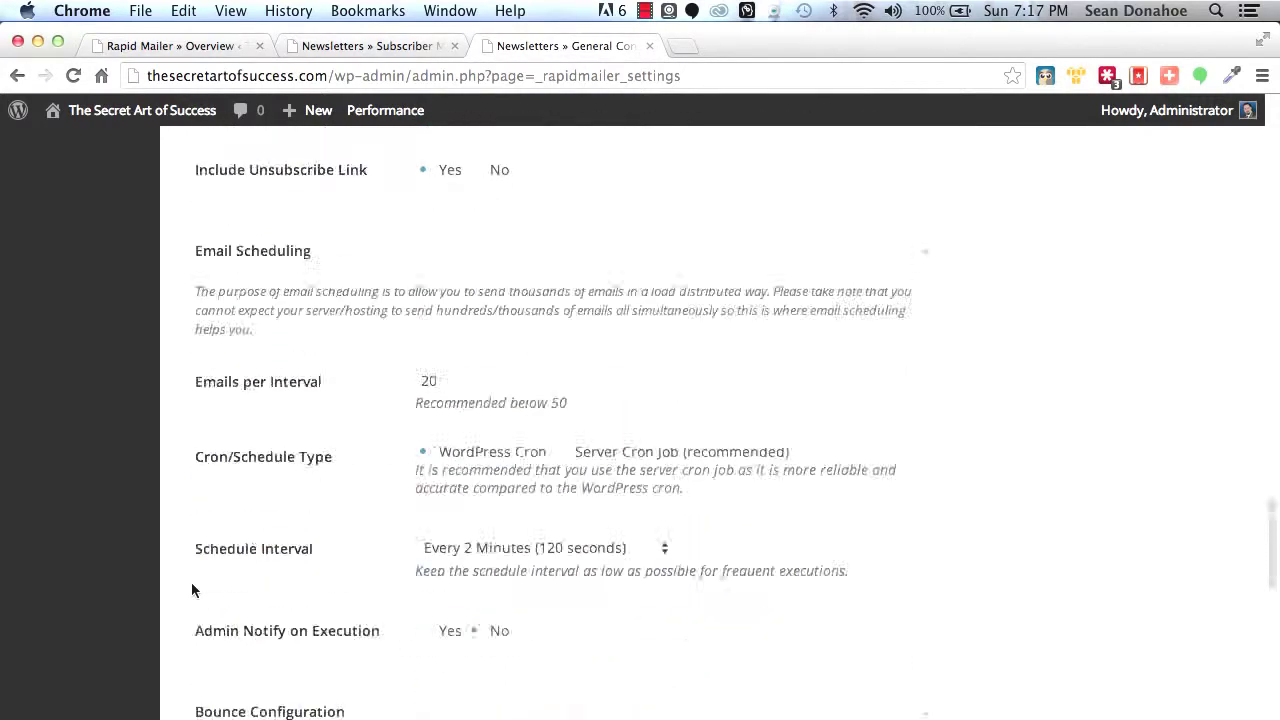